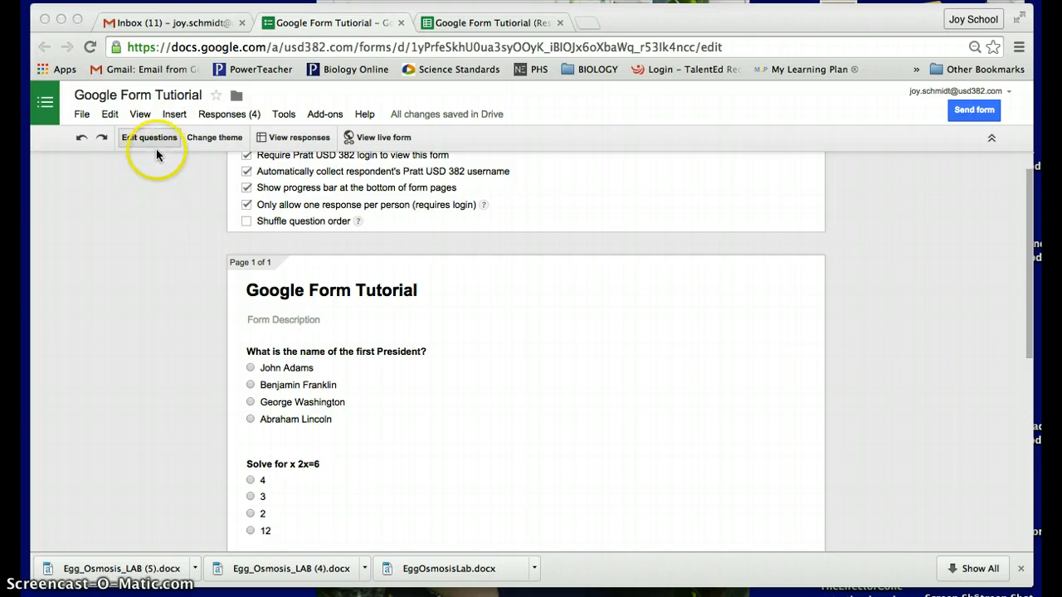
Open the "Once a Greenback" question for editing, review the available question types, and close its editor.
{"action": "left_click", "coordinate": [162, 137]}
{"action": "scroll", "coordinate": [720, 375], "scroll_direction": "down", "scroll_amount": 4}
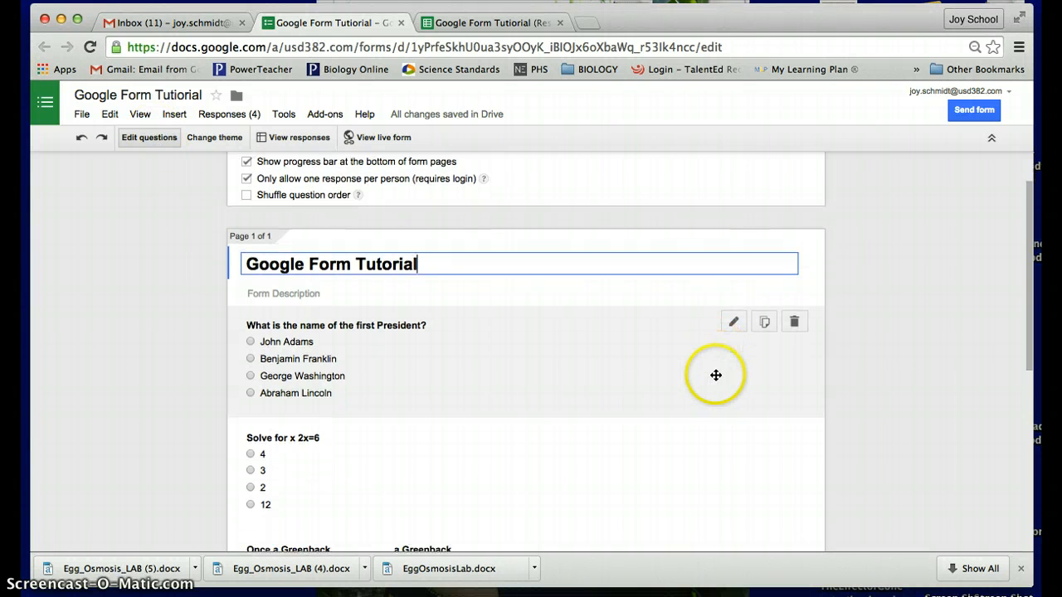
{"action": "scroll", "coordinate": [721, 341], "scroll_direction": "down", "scroll_amount": 2}
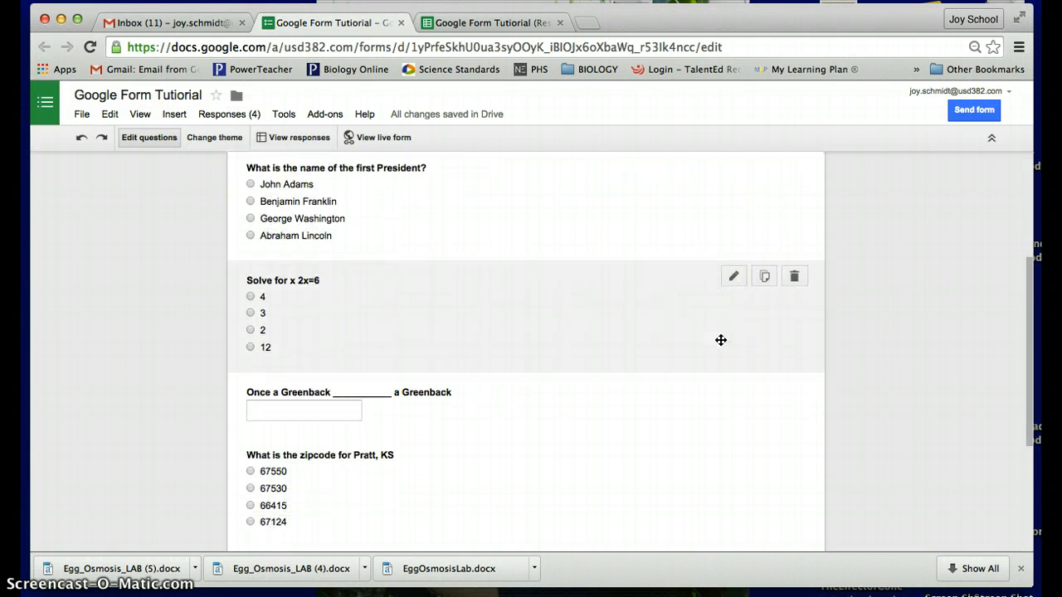
{"action": "left_click", "coordinate": [736, 361]}
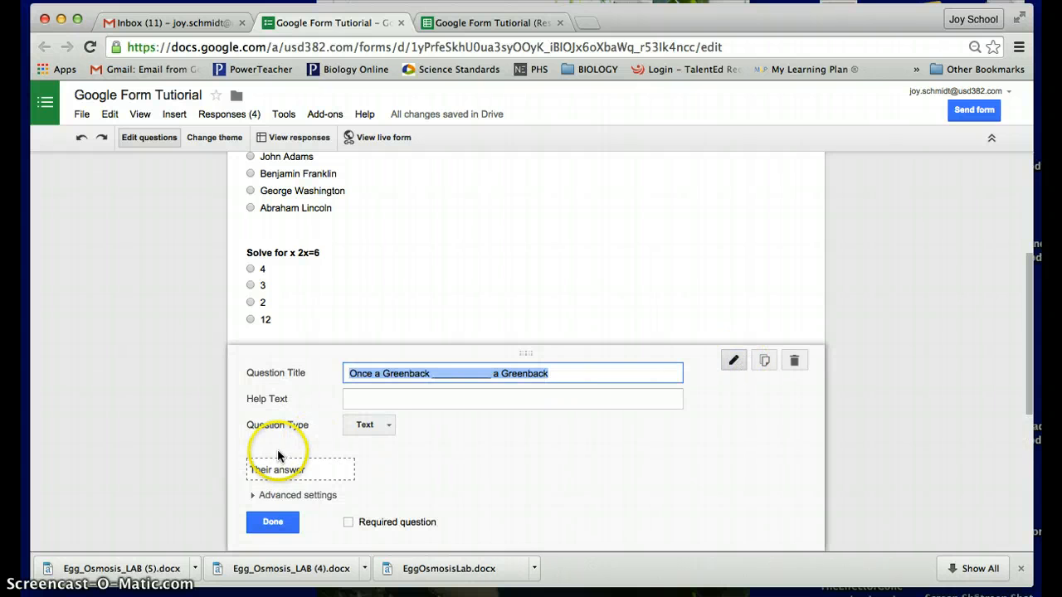
{"action": "left_click", "coordinate": [389, 428]}
{"action": "scroll", "coordinate": [591, 432], "scroll_direction": "down", "scroll_amount": 1}
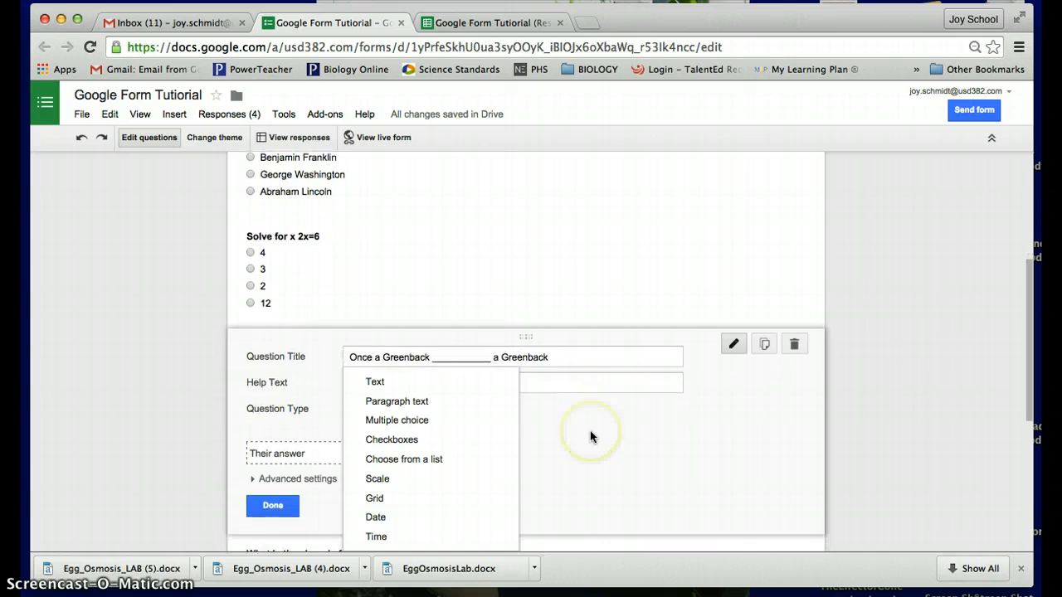
{"action": "scroll", "coordinate": [590, 432], "scroll_direction": "down", "scroll_amount": 1}
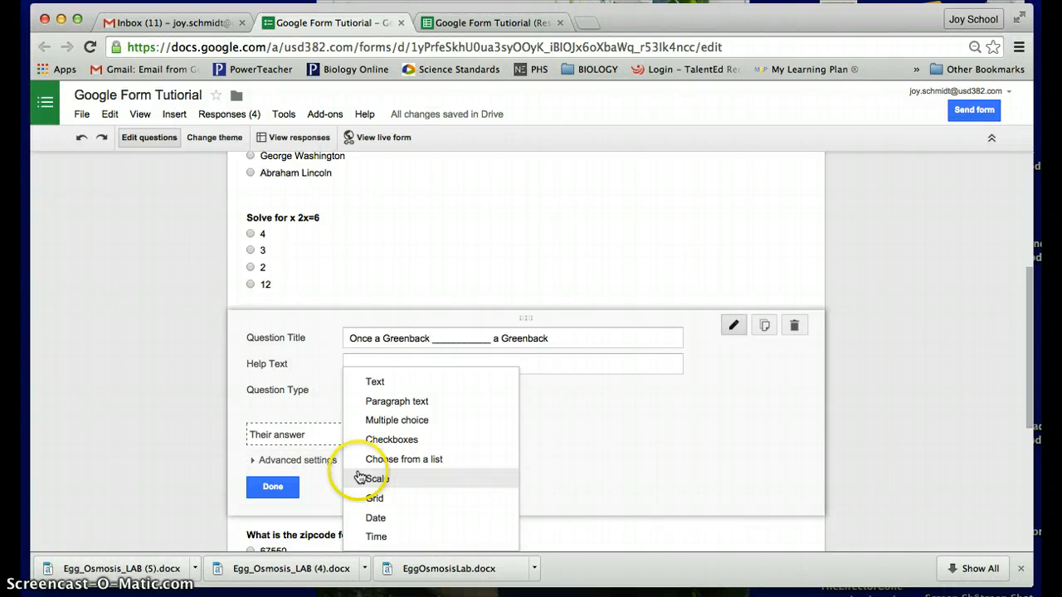
{"action": "left_click", "coordinate": [272, 488]}
{"action": "left_click", "coordinate": [271, 488]}
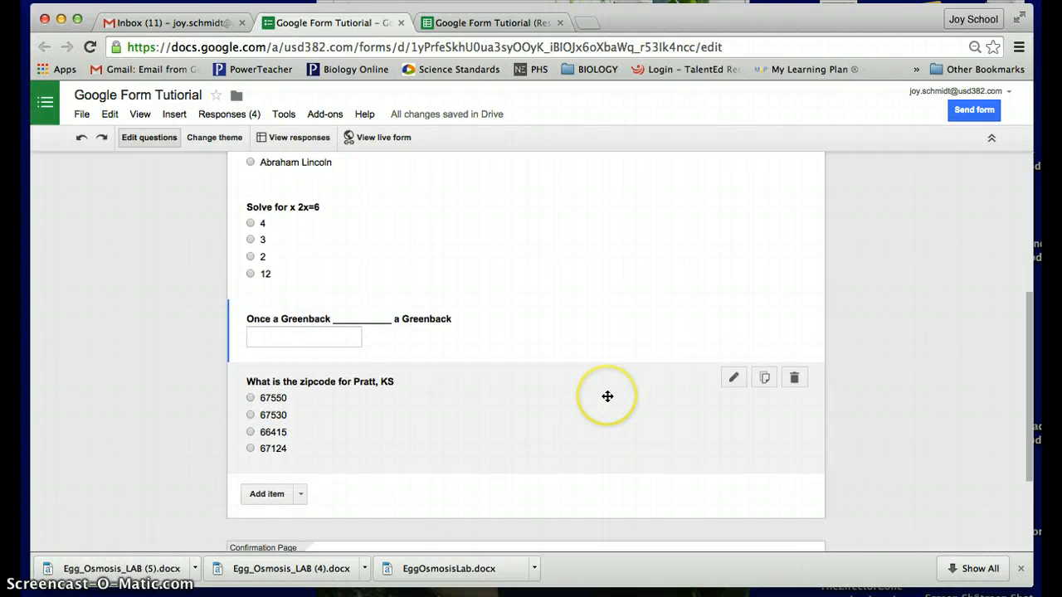
Open the live version of the form and select its full web address.
{"action": "scroll", "coordinate": [606, 396], "scroll_direction": "up", "scroll_amount": 2}
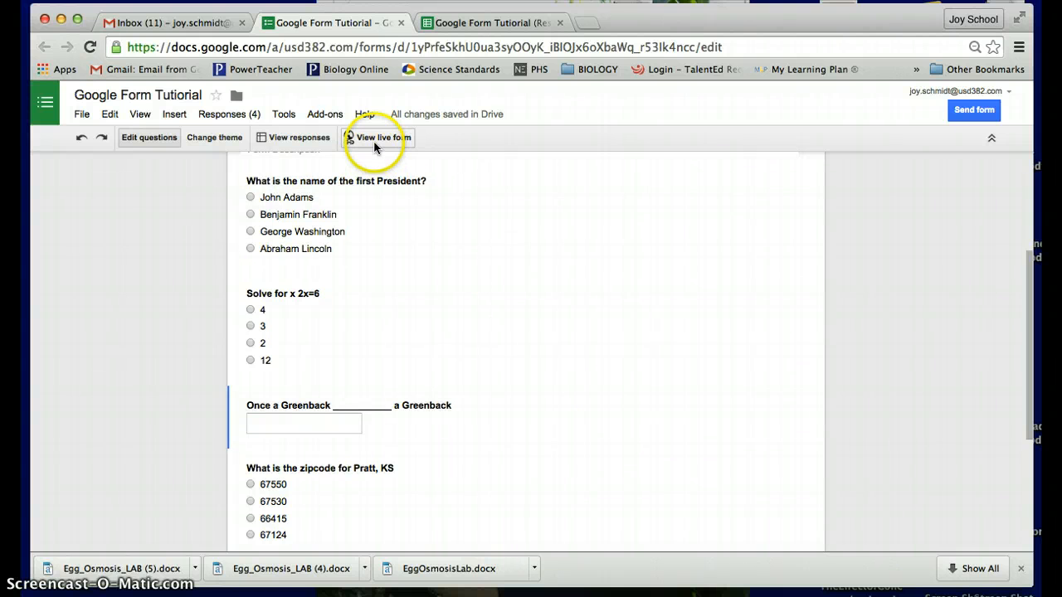
{"action": "left_click", "coordinate": [372, 138]}
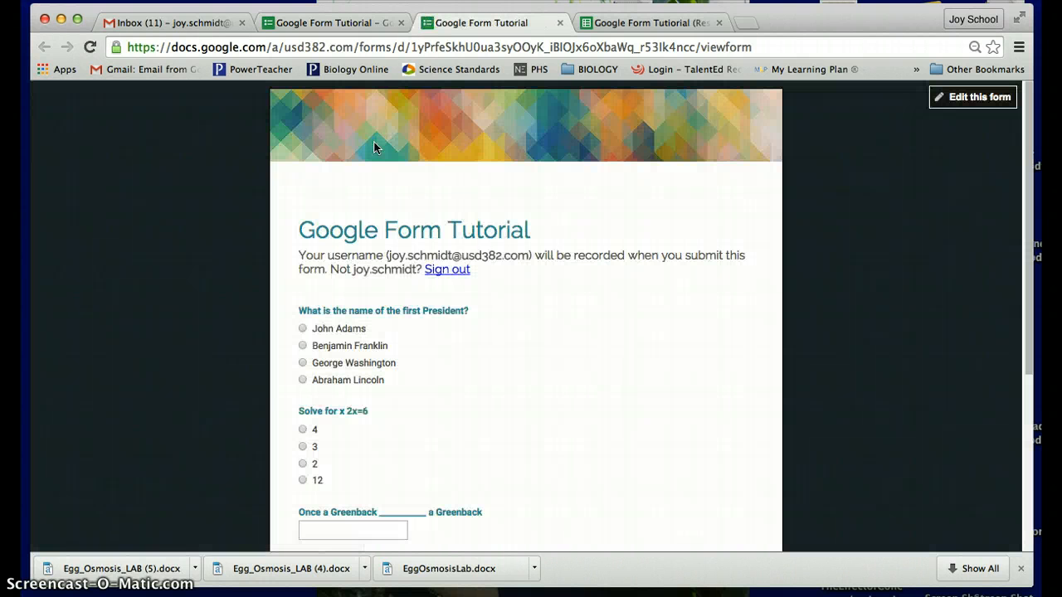
{"action": "left_click", "coordinate": [602, 224]}
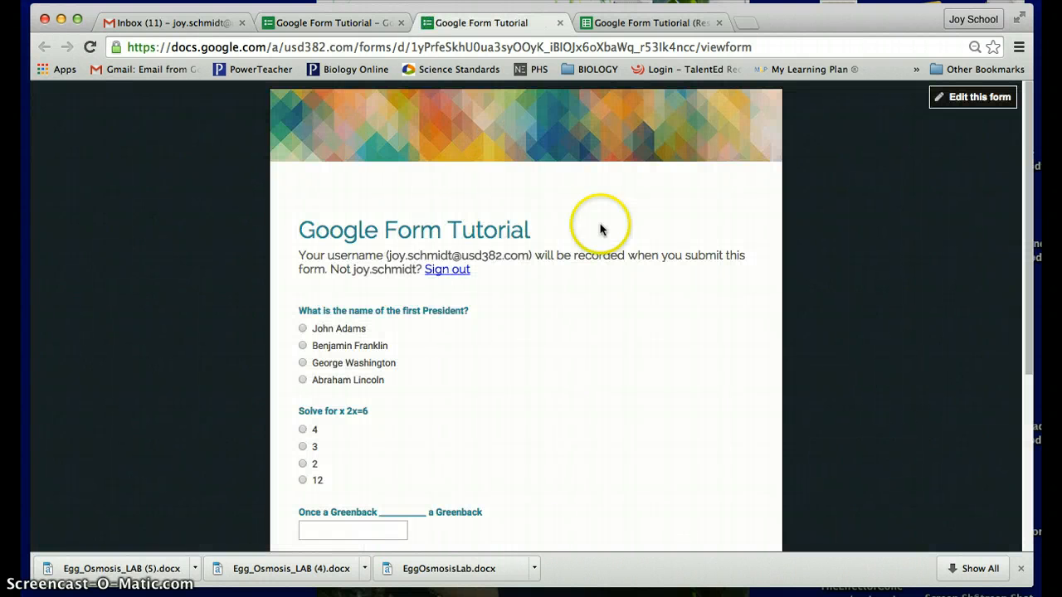
{"action": "double_click", "coordinate": [459, 47]}
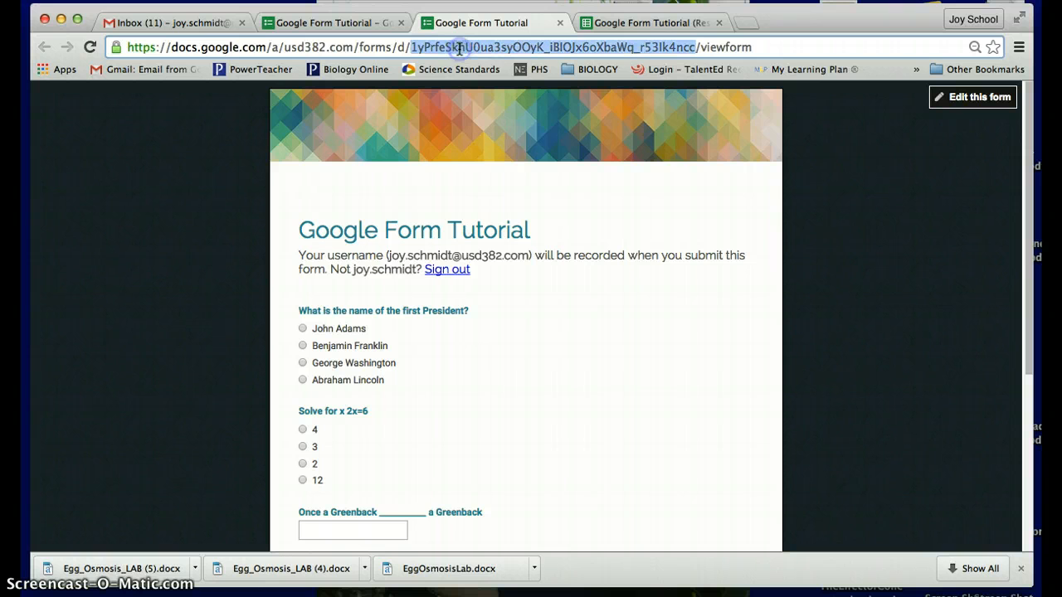
{"action": "triple_click", "coordinate": [459, 47]}
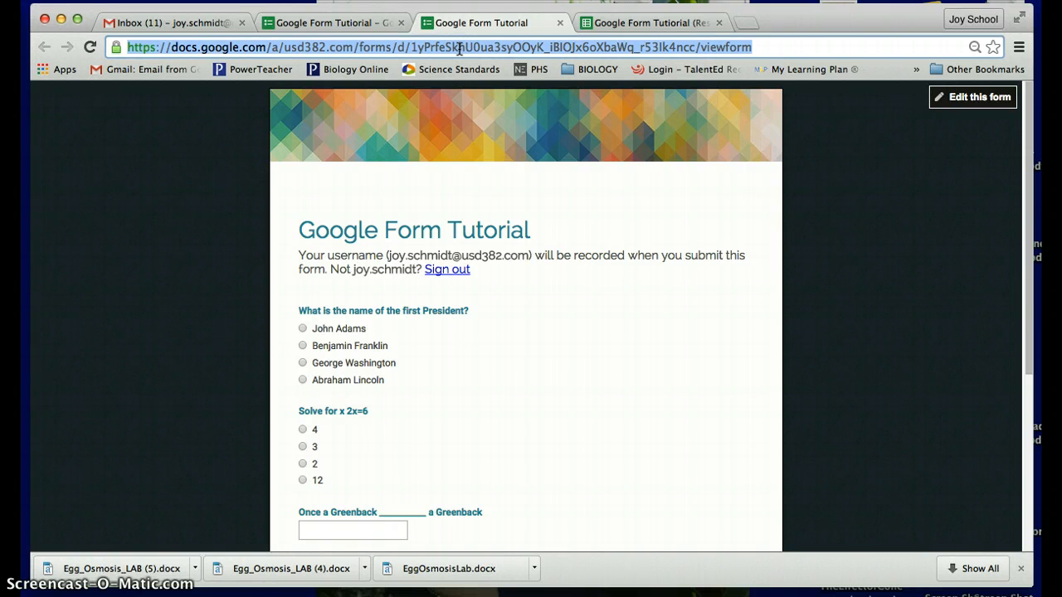
Return to the form editor, review the form settings, and open the response spreadsheet.
{"action": "left_click", "coordinate": [357, 23]}
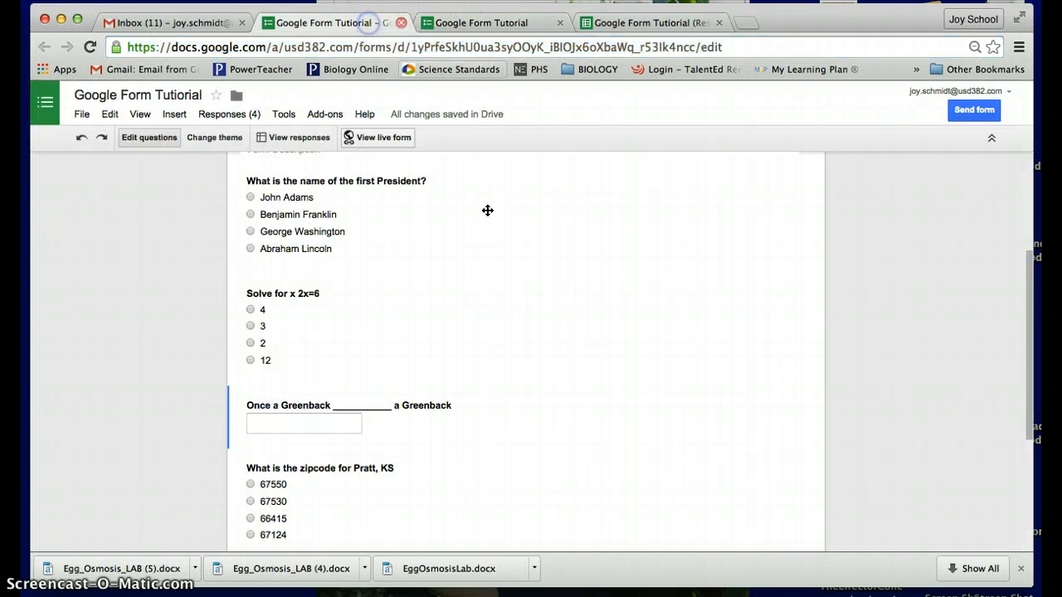
{"action": "scroll", "coordinate": [427, 277], "scroll_direction": "up", "scroll_amount": 5}
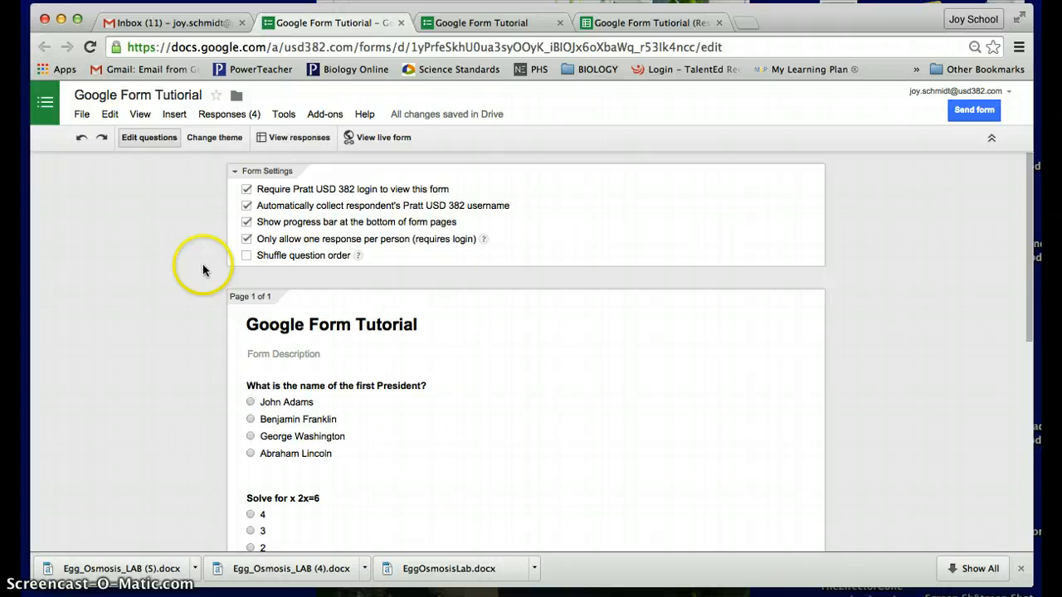
{"action": "left_click", "coordinate": [283, 139]}
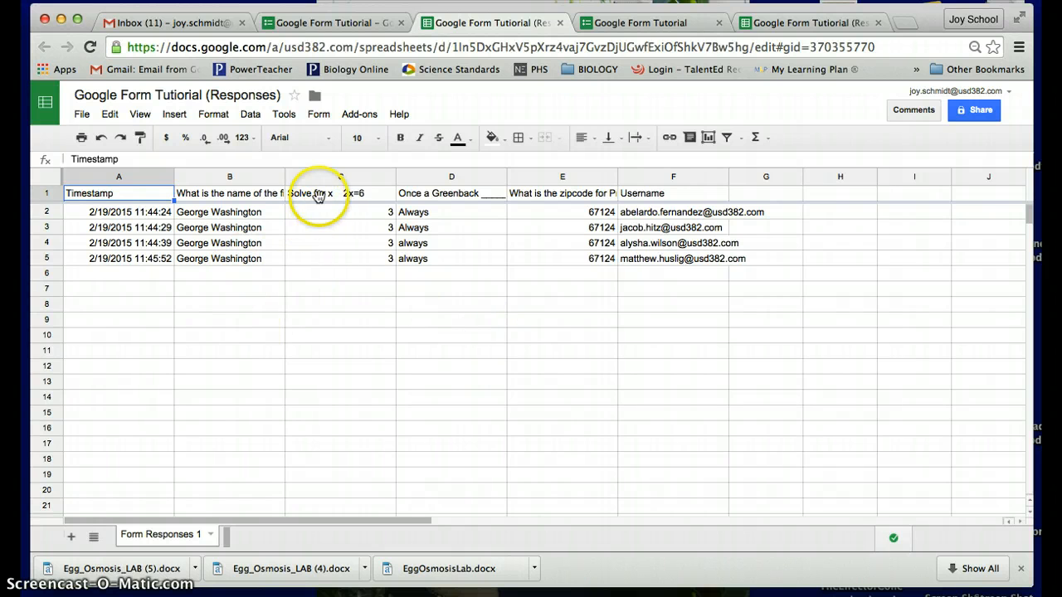
Open the live form from its editor and answer George Washington for the first President and 3 for 2x=6.
{"action": "left_click", "coordinate": [307, 23]}
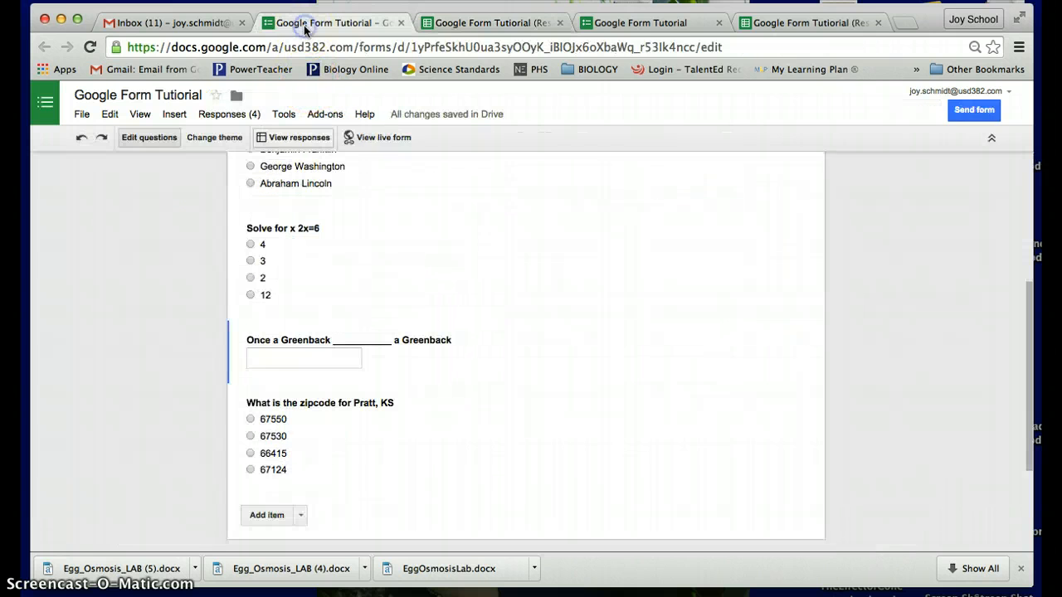
{"action": "left_click", "coordinate": [378, 137]}
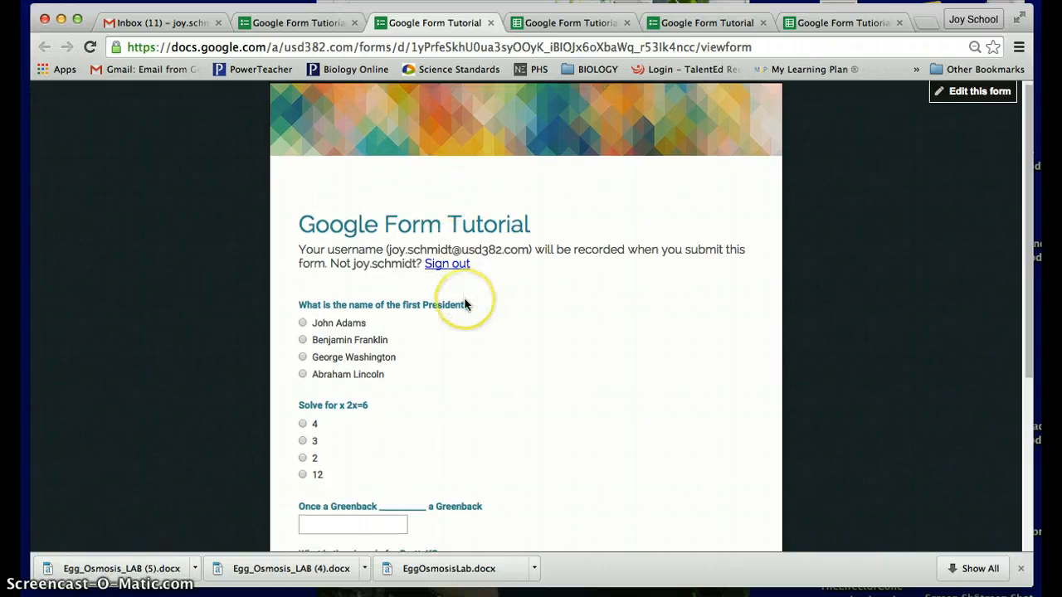
{"action": "scroll", "coordinate": [465, 304], "scroll_direction": "down", "scroll_amount": 2}
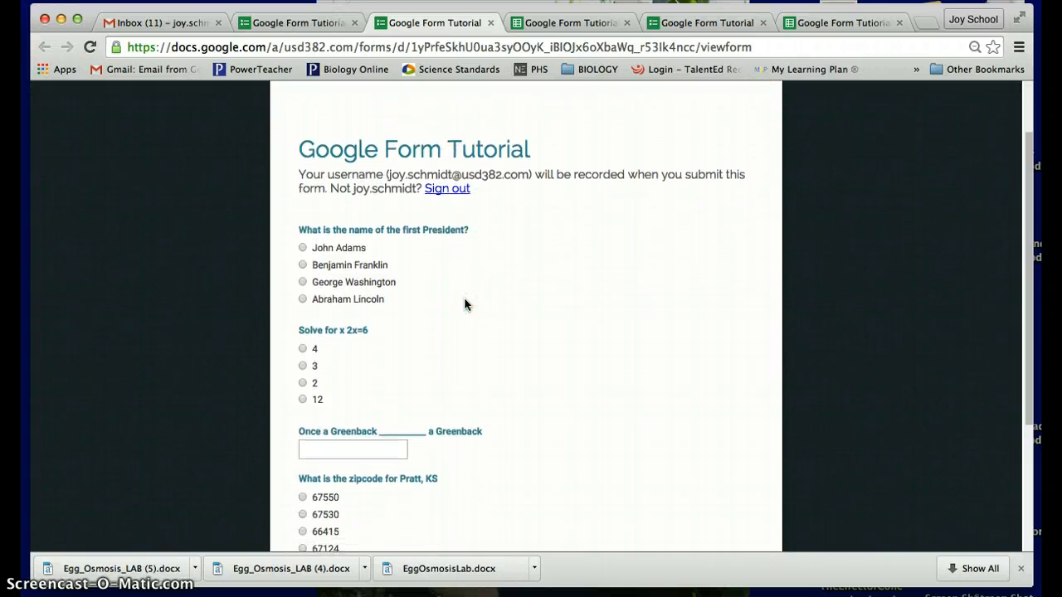
{"action": "scroll", "coordinate": [445, 279], "scroll_direction": "down", "scroll_amount": 1}
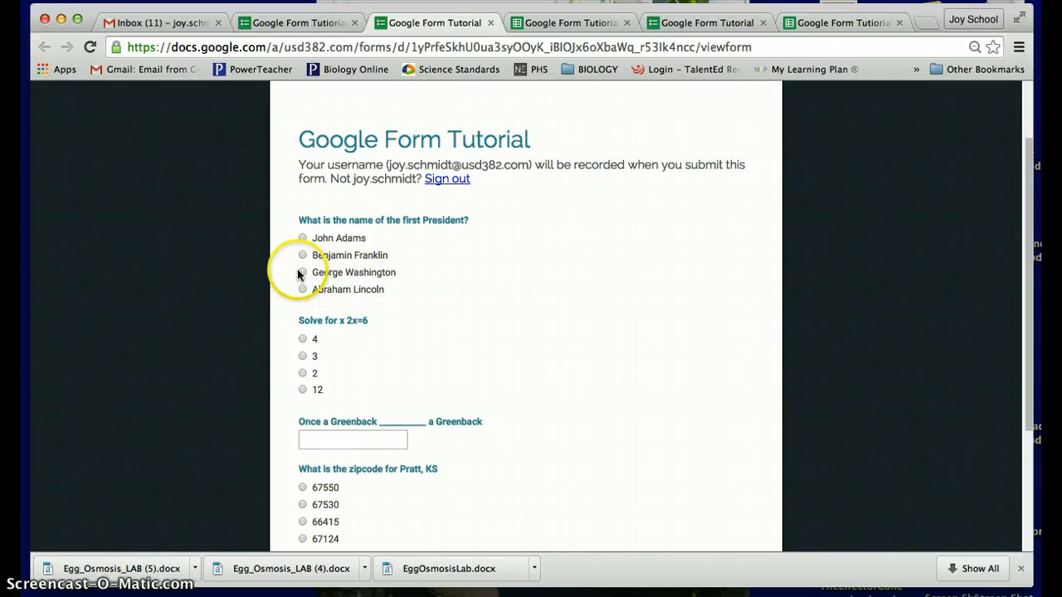
{"action": "left_click", "coordinate": [302, 273]}
{"action": "scroll", "coordinate": [387, 343], "scroll_direction": "down", "scroll_amount": 2}
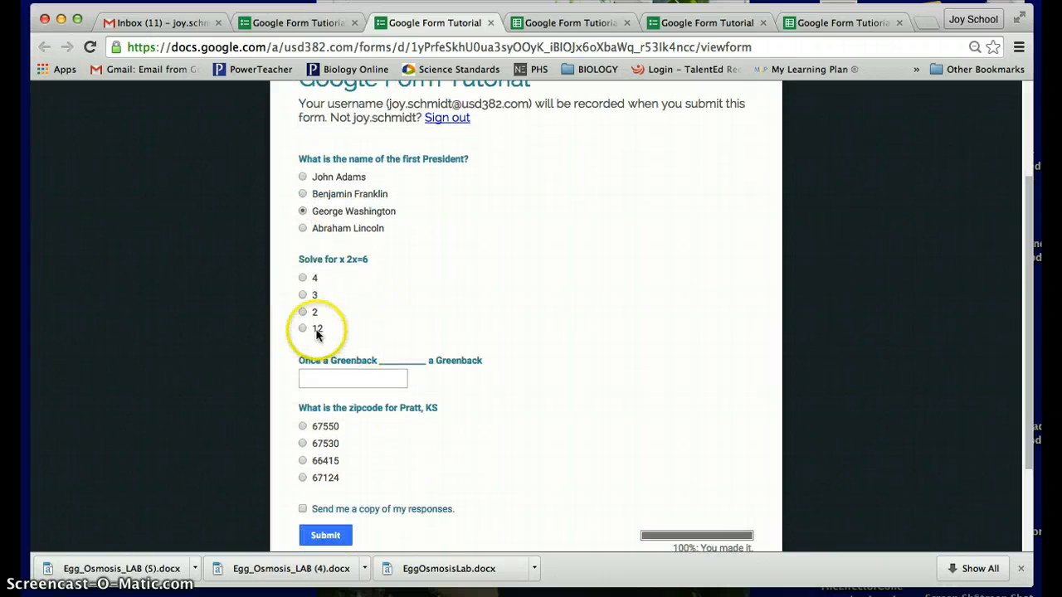
{"action": "left_click", "coordinate": [302, 295]}
Fill the Greenback blank with "always", choose 67124 as the Pratt, KS zipcode, and submit the form.
{"action": "left_click", "coordinate": [312, 375]}
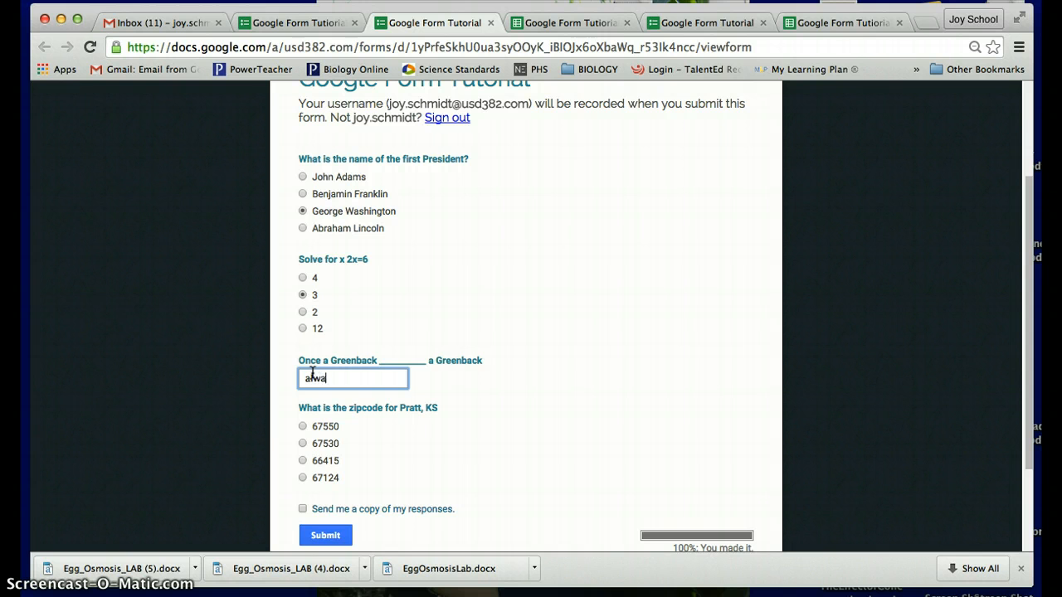
{"action": "scroll", "coordinate": [380, 423], "scroll_direction": "down", "scroll_amount": 4}
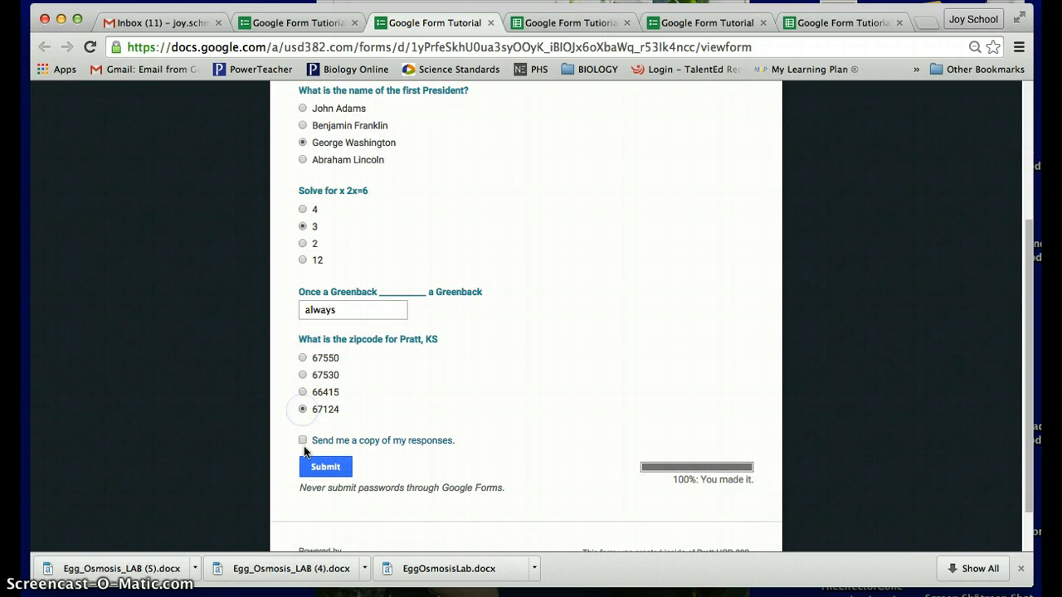
{"action": "left_click", "coordinate": [324, 466]}
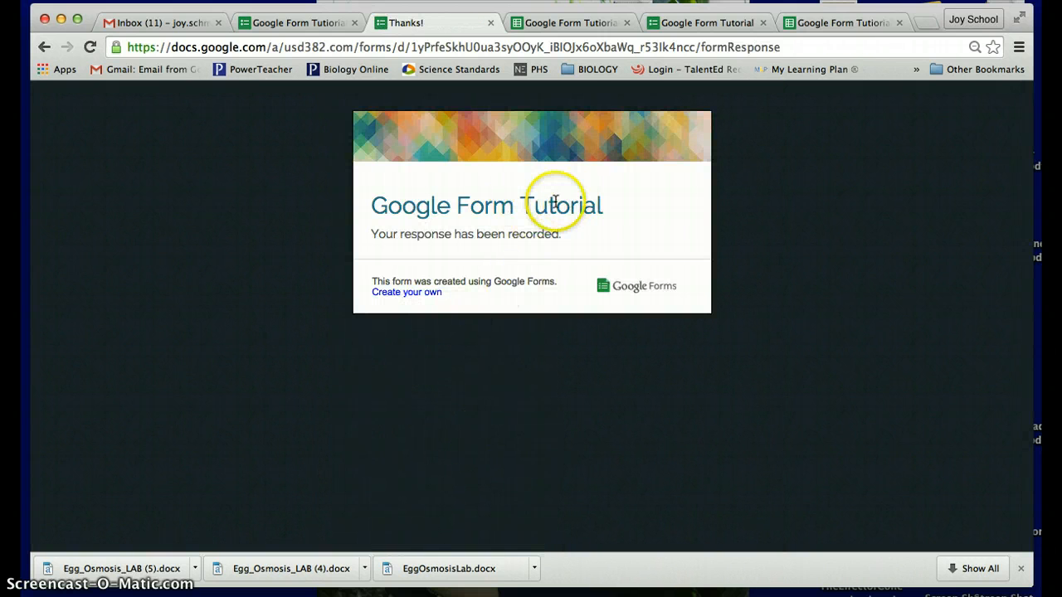
Go back to the form editor and open the response spreadsheet to see the new submission.
{"action": "left_click", "coordinate": [323, 25]}
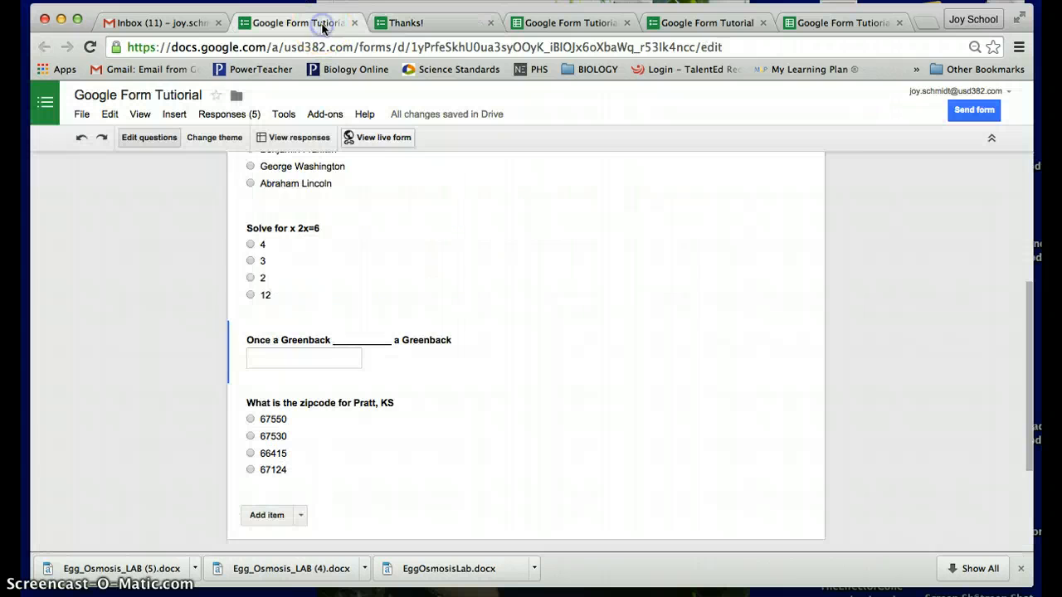
{"action": "left_click", "coordinate": [304, 143]}
{"action": "left_click", "coordinate": [307, 307]}
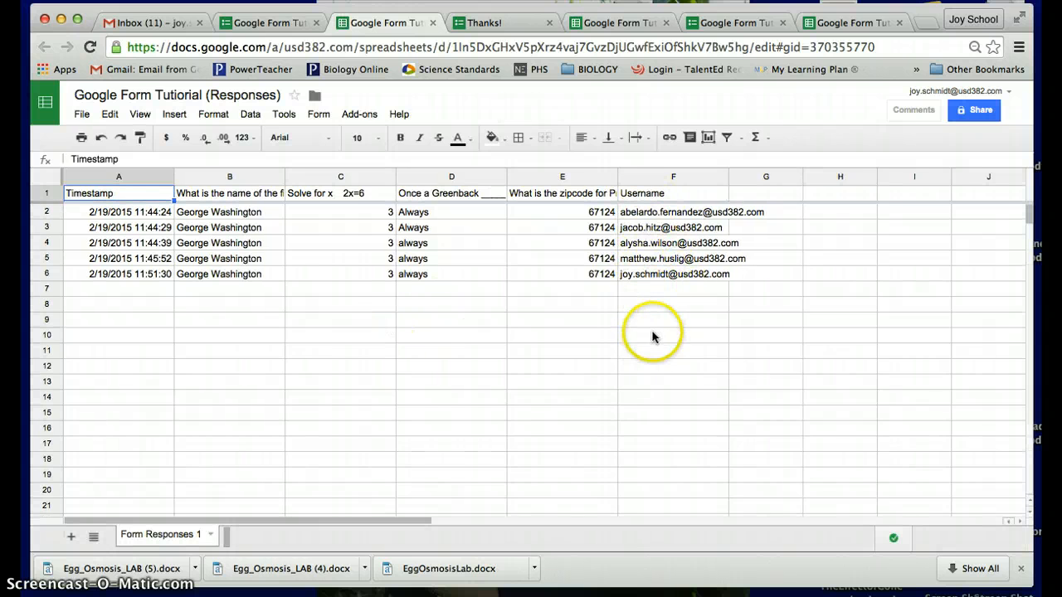
Move the Username column so it directly follows the Timestamp column in the response sheet.
{"action": "left_click", "coordinate": [651, 175]}
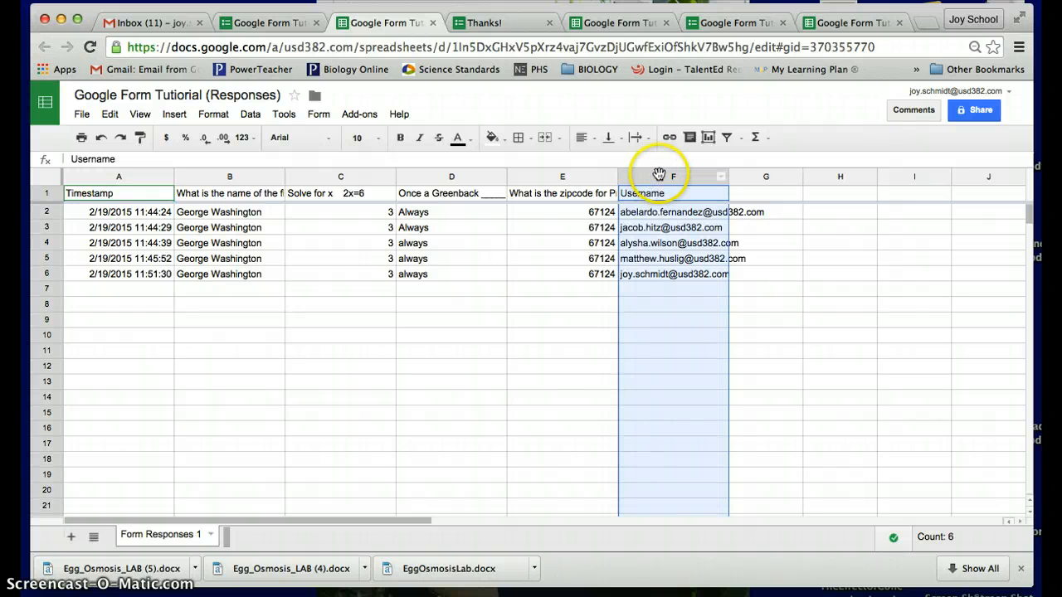
{"action": "left_click_drag", "start_coordinate": [658, 174], "coordinate": [230, 175]}
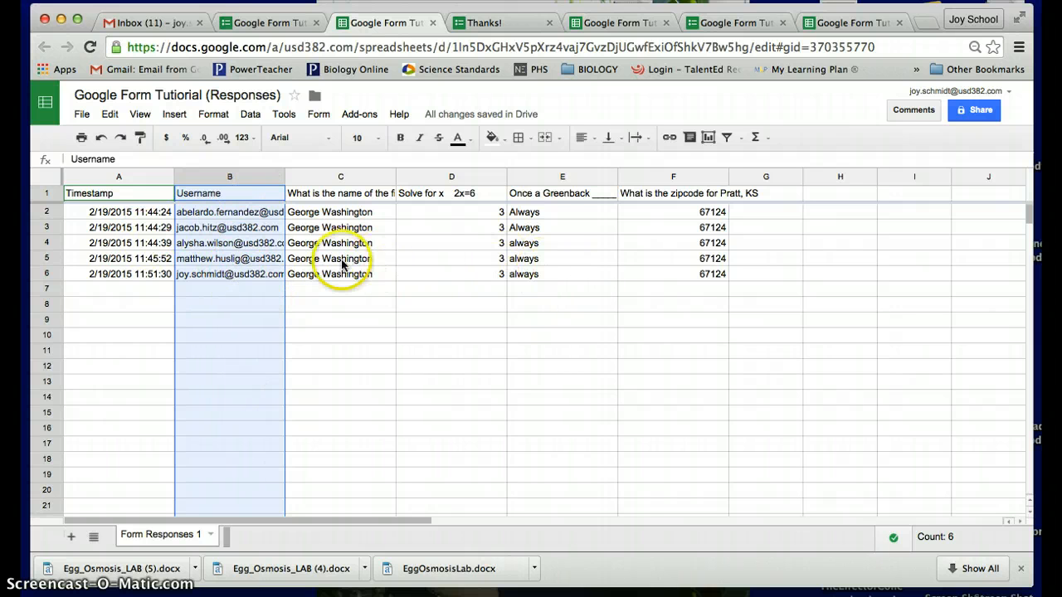
{"action": "left_click", "coordinate": [202, 304]}
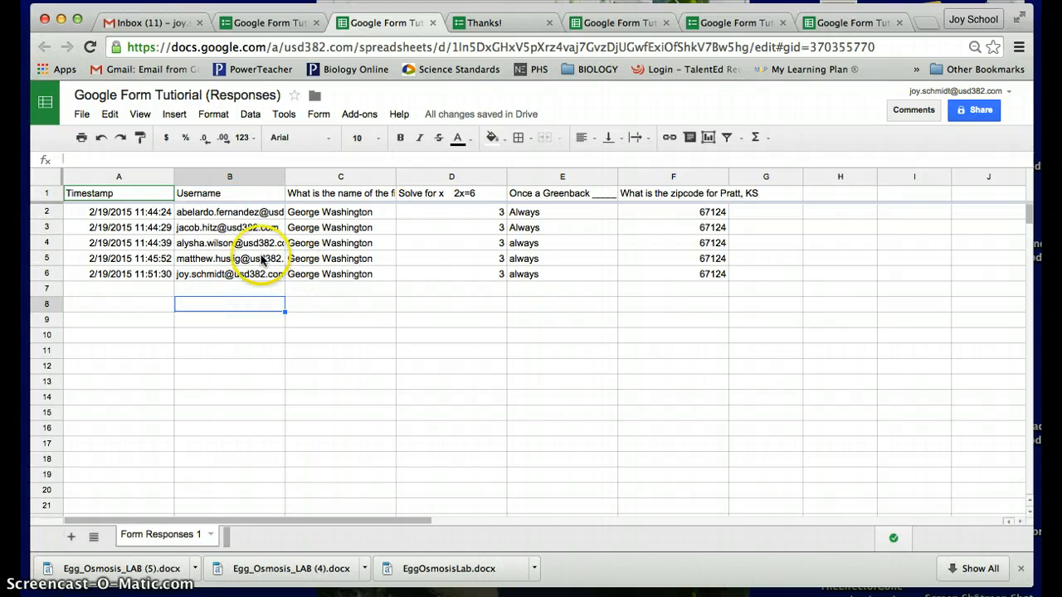
Enable the Flubaroo add-on in the response sheet and dismiss its notification.
{"action": "left_click", "coordinate": [362, 114]}
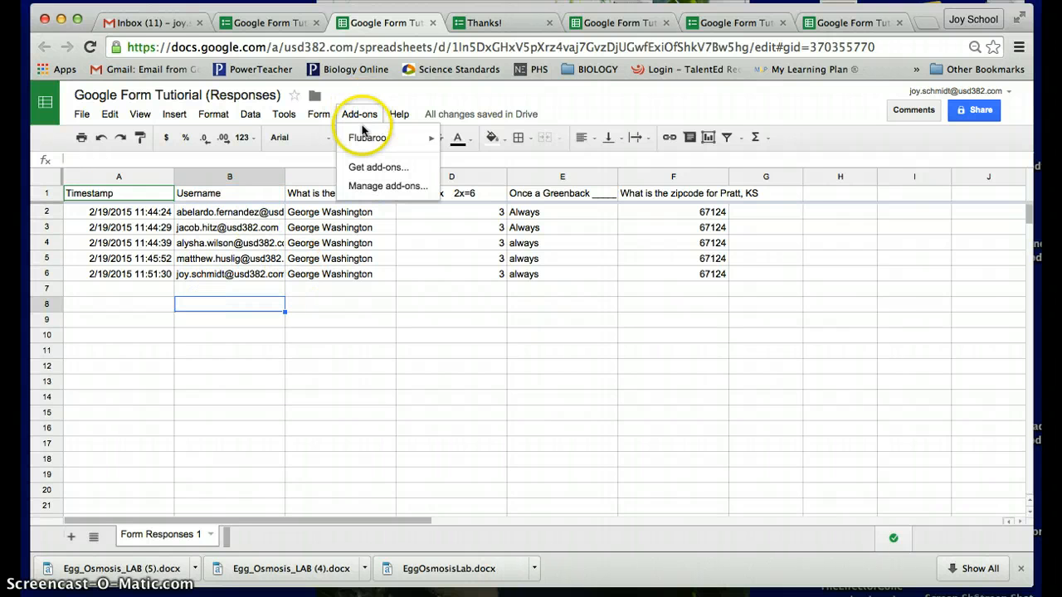
{"action": "mouse_move", "coordinate": [363, 141]}
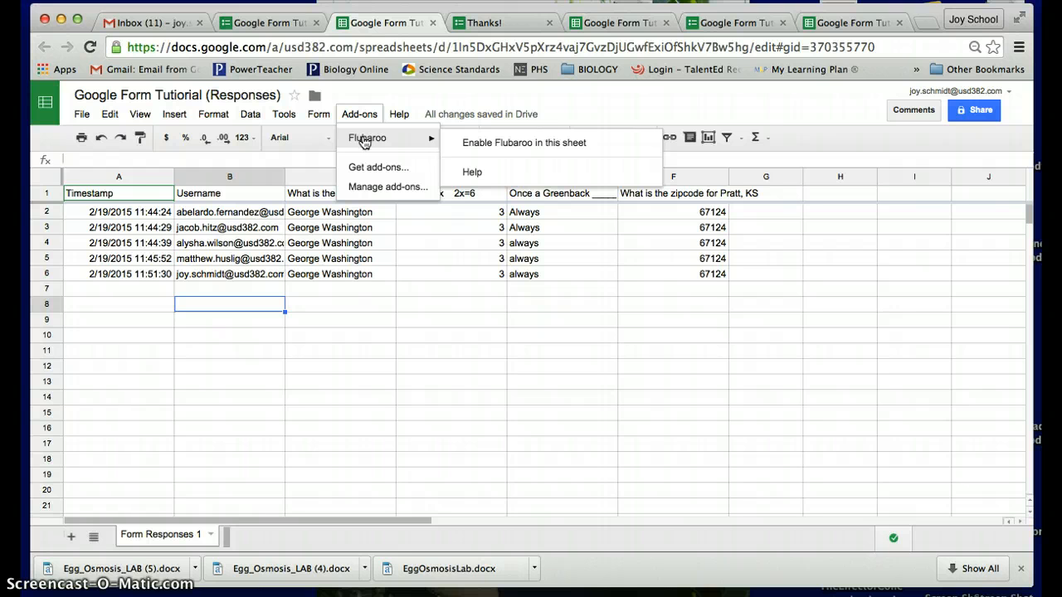
{"action": "left_click", "coordinate": [379, 169]}
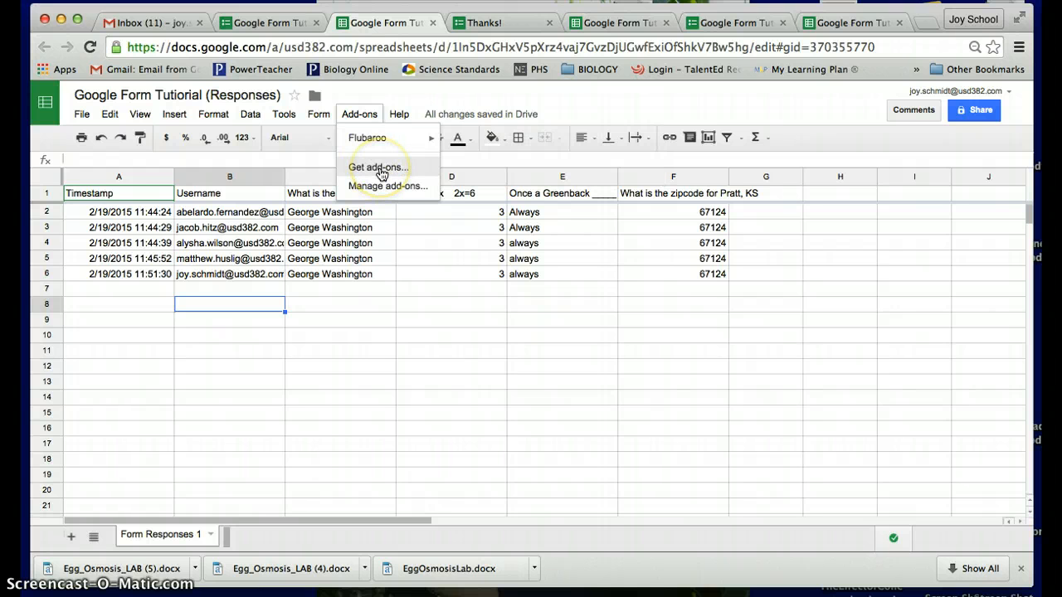
{"action": "mouse_move", "coordinate": [387, 142]}
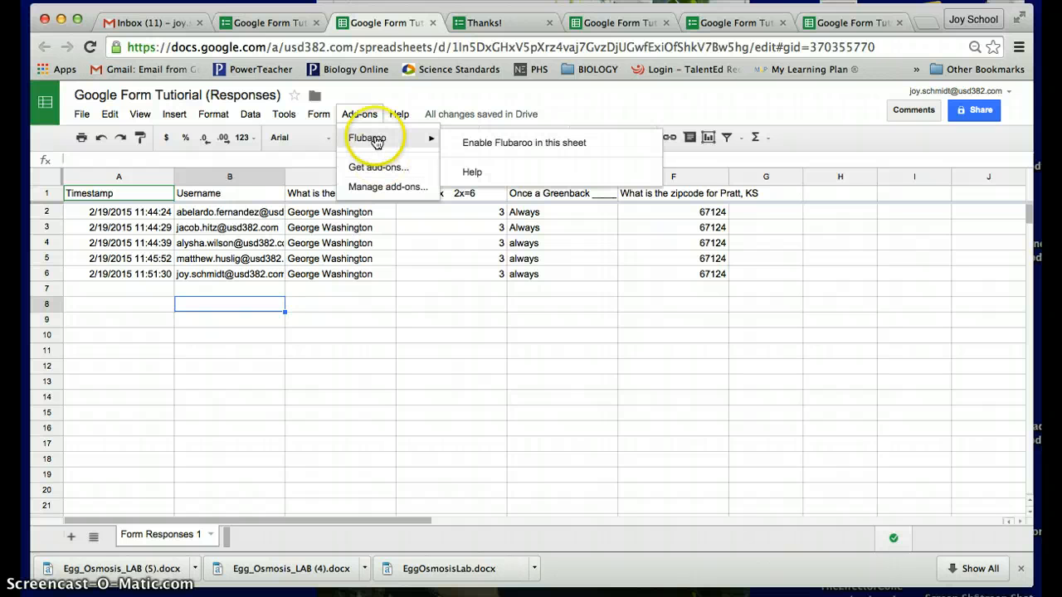
{"action": "left_click", "coordinate": [490, 142]}
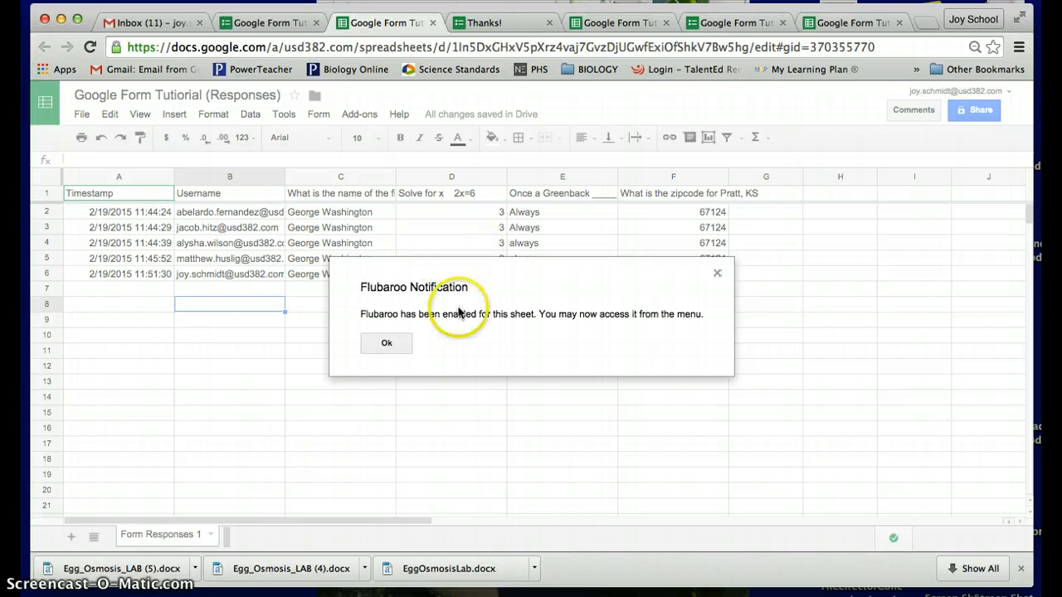
{"action": "left_click", "coordinate": [386, 343]}
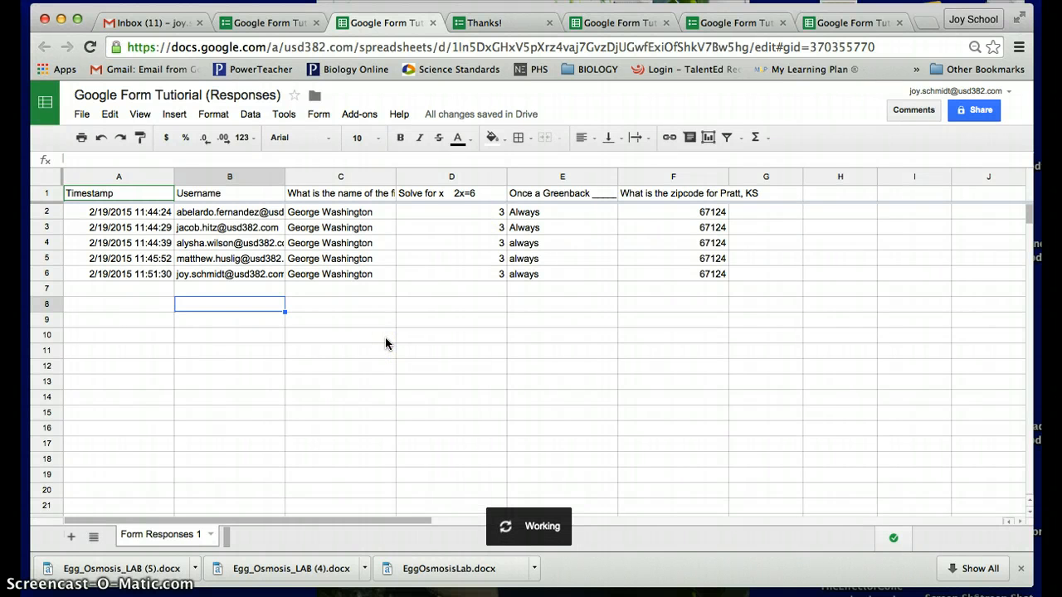
Start grading the form responses with Flubaroo, reaching its first grading step.
{"action": "left_click", "coordinate": [359, 116]}
{"action": "mouse_move", "coordinate": [373, 140]}
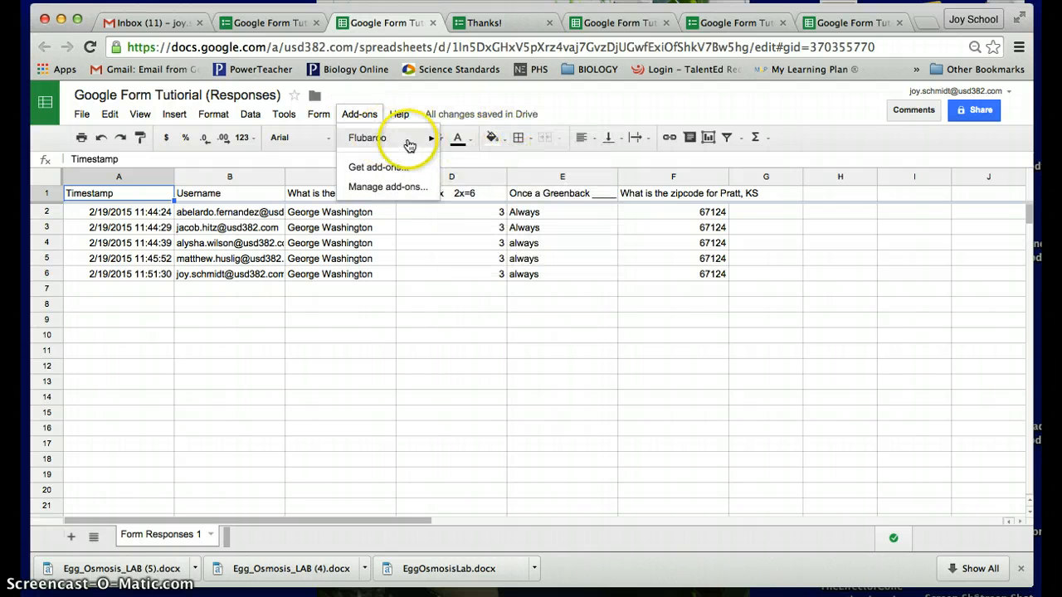
{"action": "left_click", "coordinate": [478, 146]}
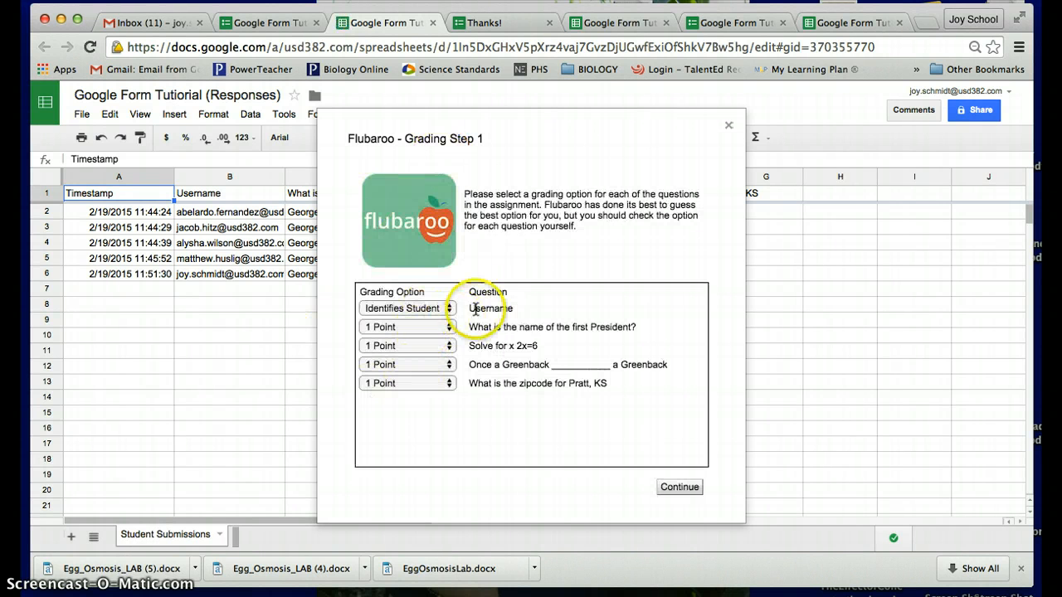
Keep the first President question at 1 Point and accept the grading options for all questions.
{"action": "left_click", "coordinate": [449, 328]}
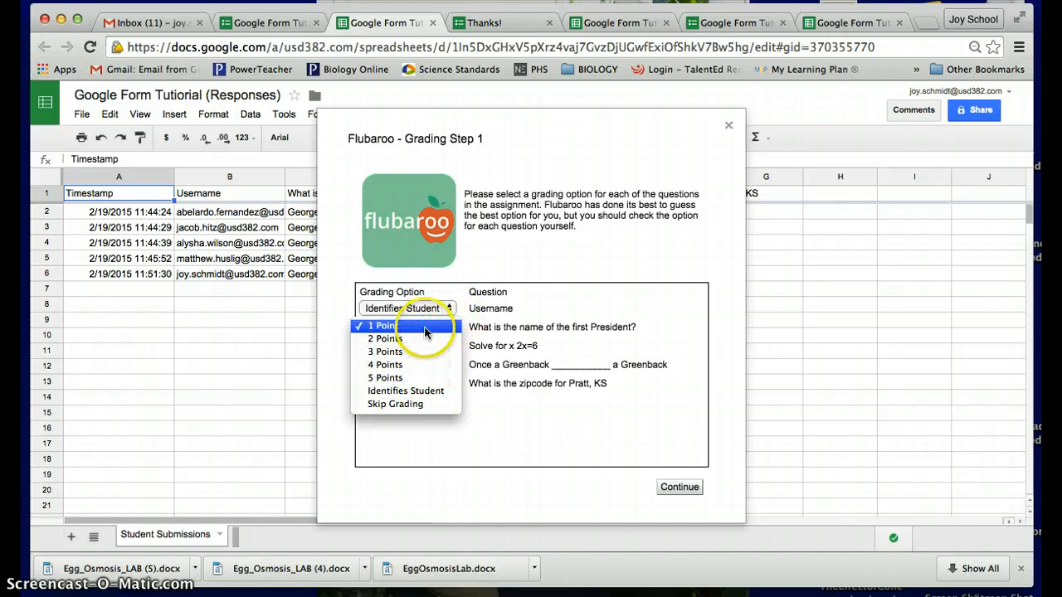
{"action": "left_click", "coordinate": [425, 330]}
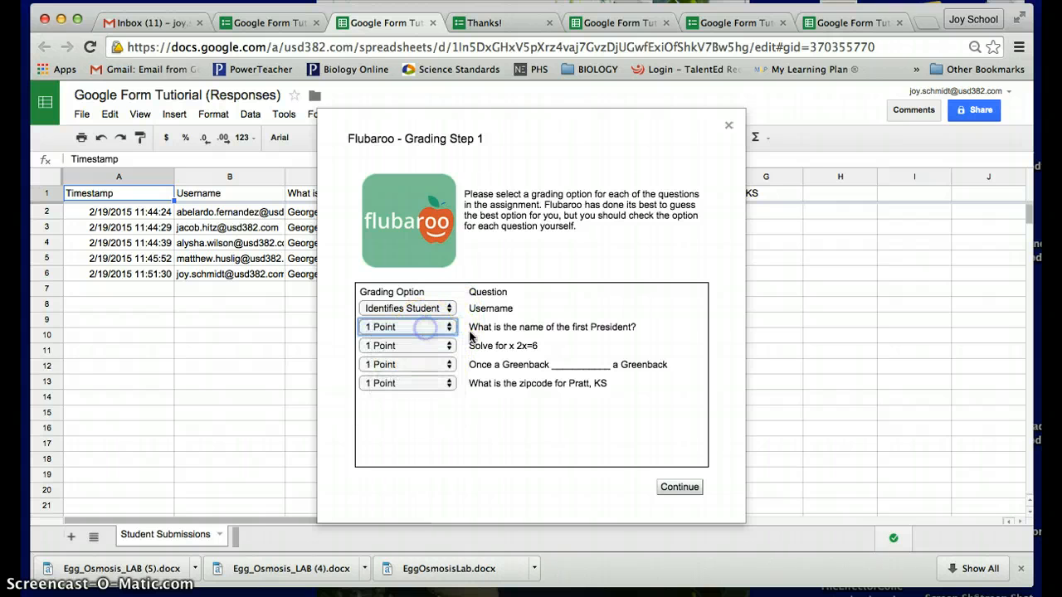
{"action": "left_click", "coordinate": [678, 490]}
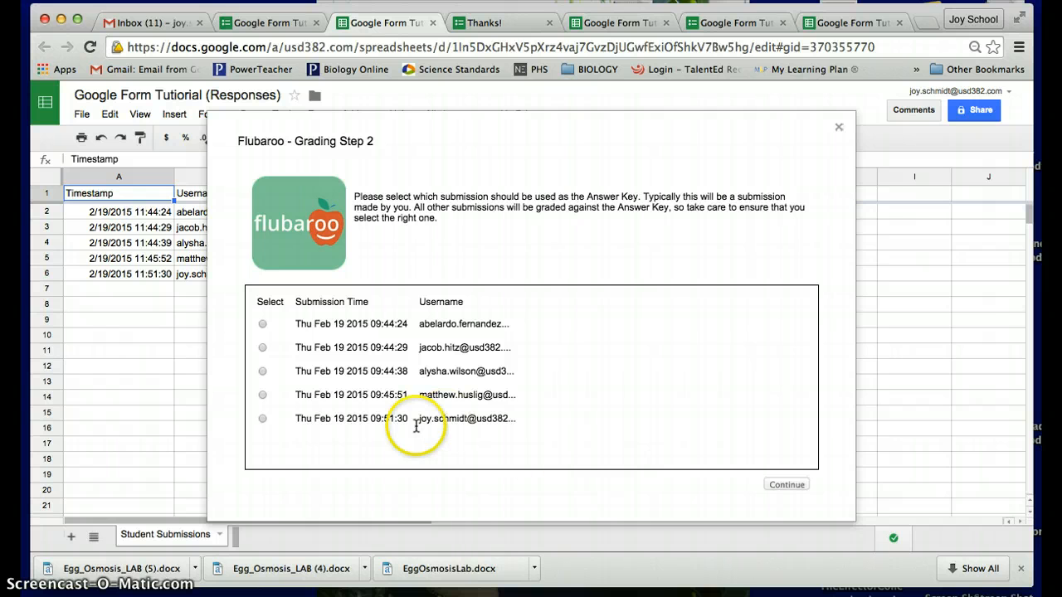
Use the teacher's own submission from 09:51:30 as the answer key, grade the assignment and view the grades.
{"action": "left_click", "coordinate": [263, 420]}
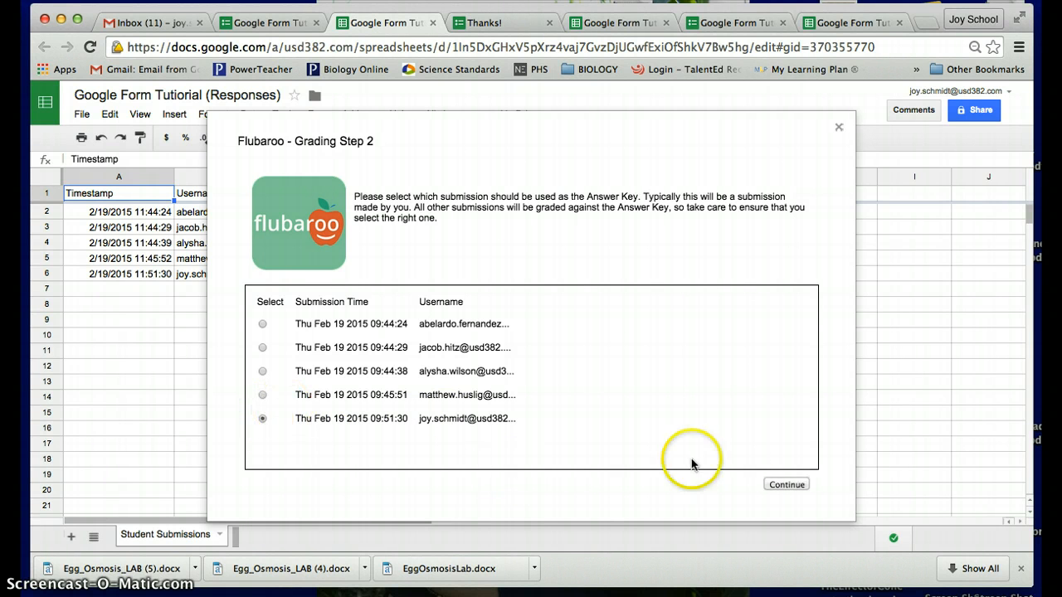
{"action": "left_click", "coordinate": [785, 486]}
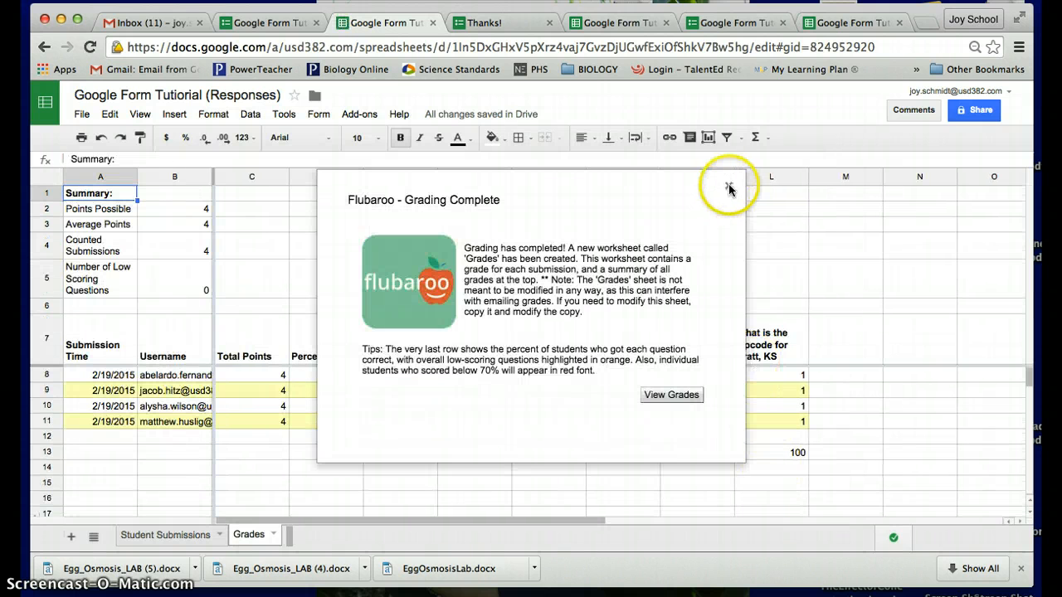
{"action": "left_click", "coordinate": [672, 396]}
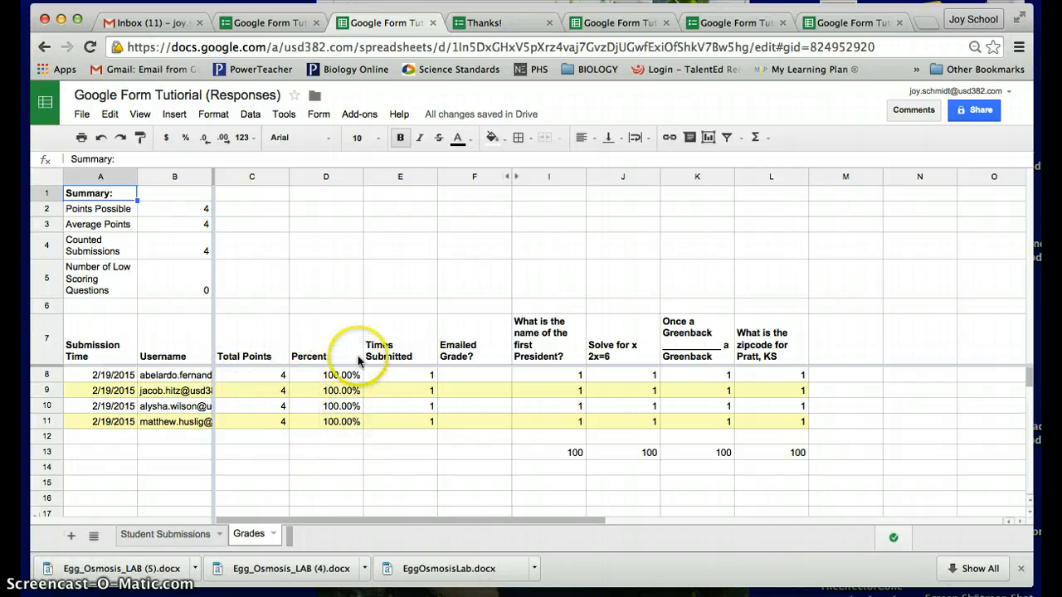
Email the grades with Flubaroo to the Username addresses, including the list of questions and scores but no answer key, and dismiss the notification.
{"action": "left_click", "coordinate": [358, 121]}
{"action": "mouse_move", "coordinate": [374, 143]}
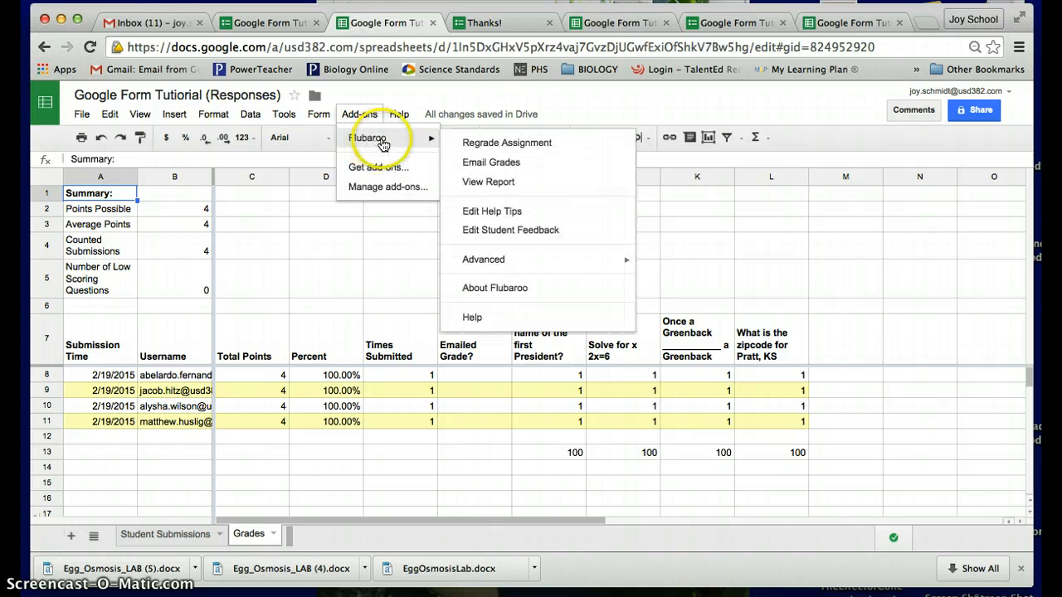
{"action": "left_click", "coordinate": [489, 164]}
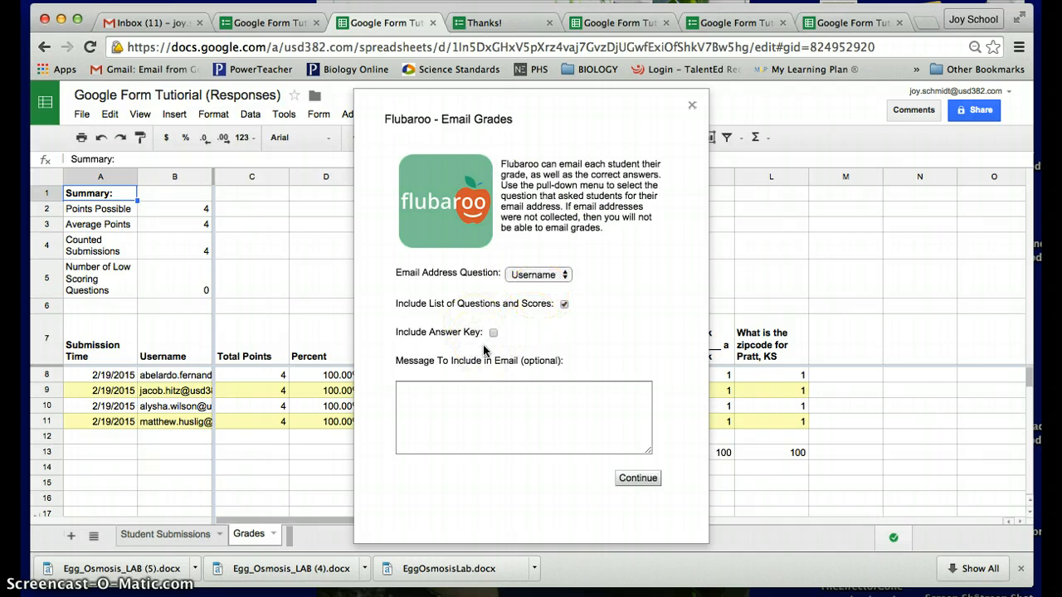
{"action": "left_click", "coordinate": [637, 485]}
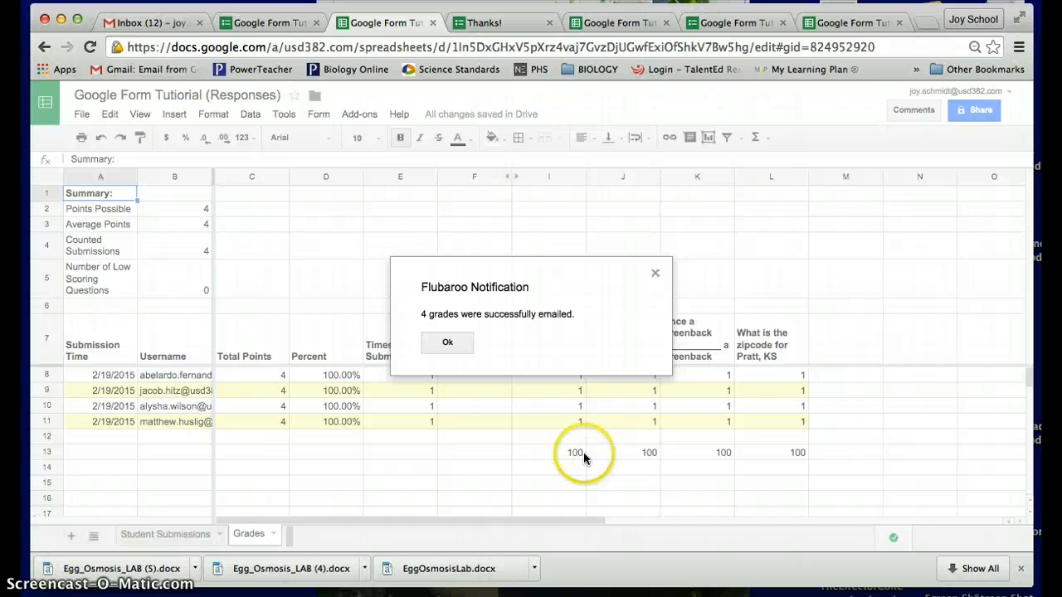
{"action": "left_click", "coordinate": [452, 343]}
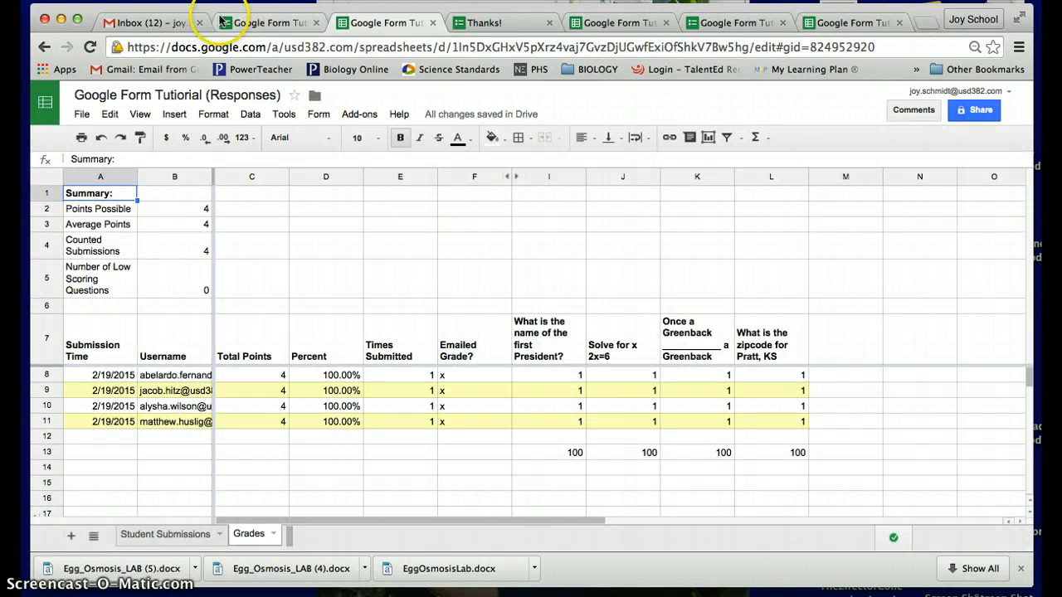
Switch to the Gmail inbox and read the record of grades emailed for Google Form Tutiorial.
{"action": "left_click", "coordinate": [157, 23]}
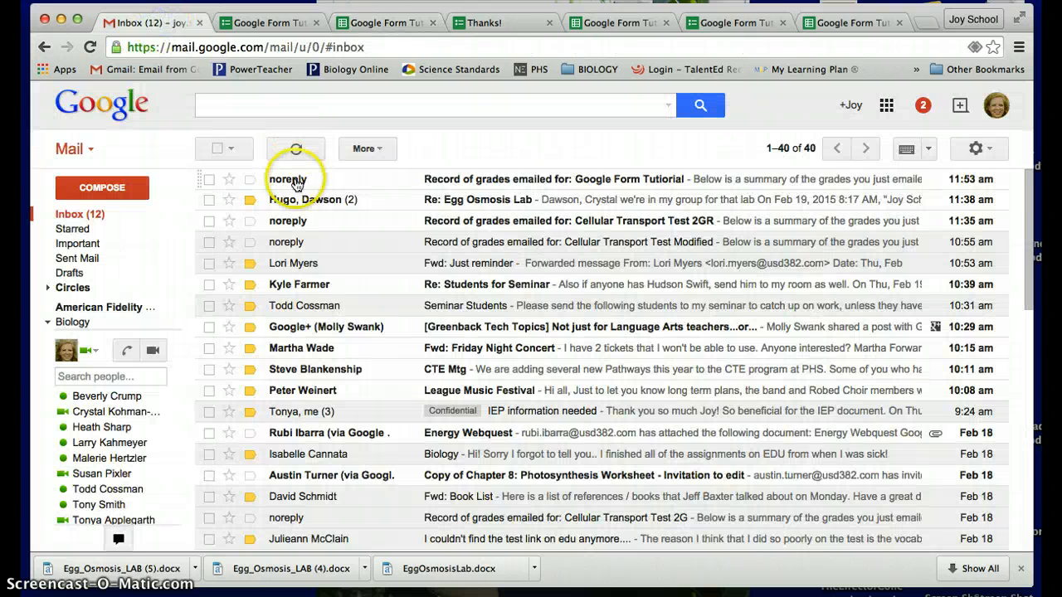
{"action": "left_click", "coordinate": [289, 179]}
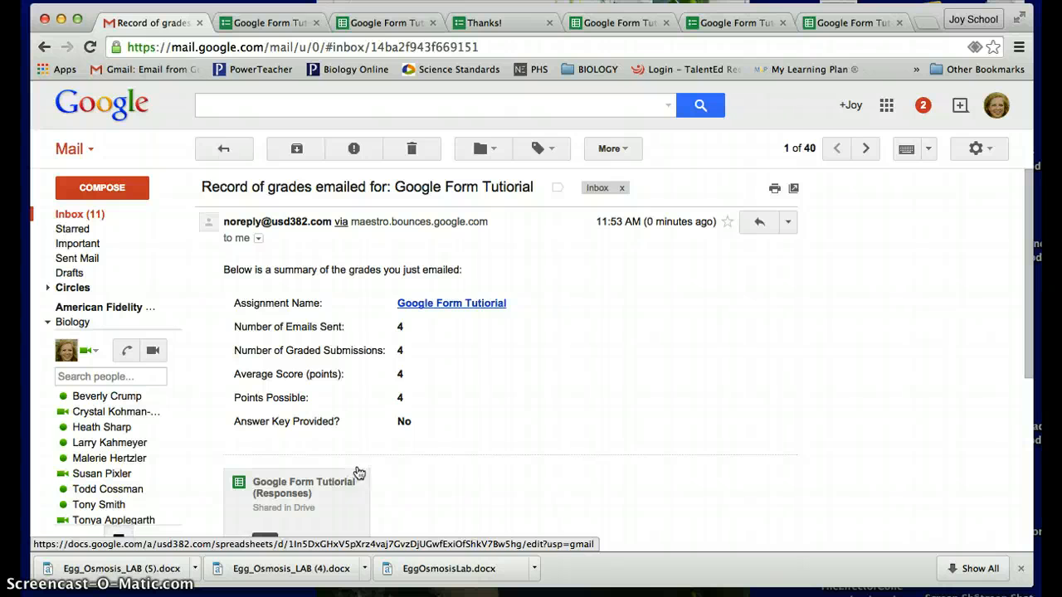
{"action": "scroll", "coordinate": [373, 432], "scroll_direction": "down", "scroll_amount": 1}
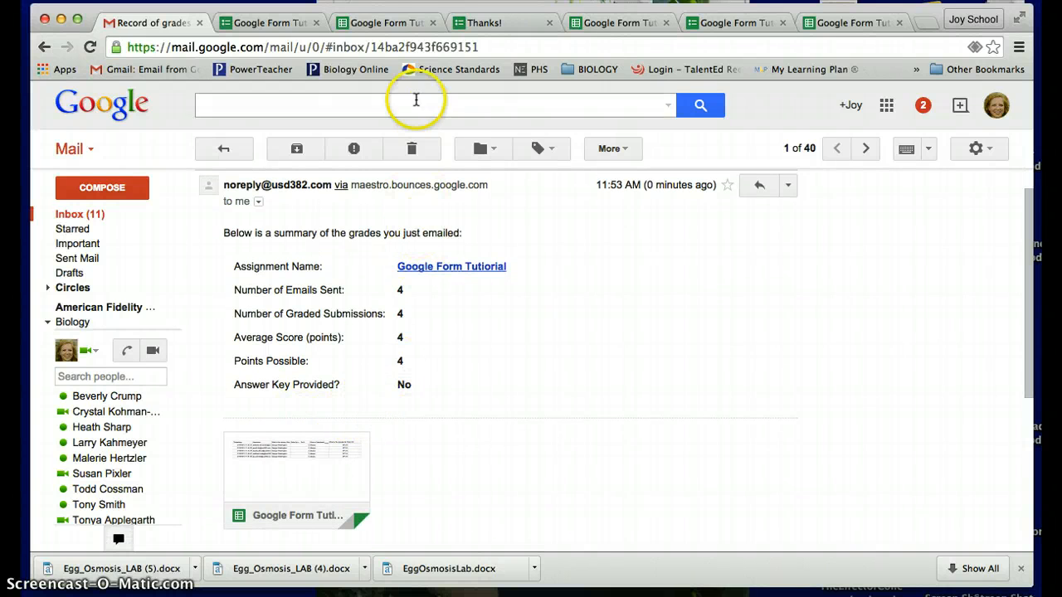
Go back to the Google Form Tutiorial form editor and open its summary of responses.
{"action": "left_click", "coordinate": [369, 22]}
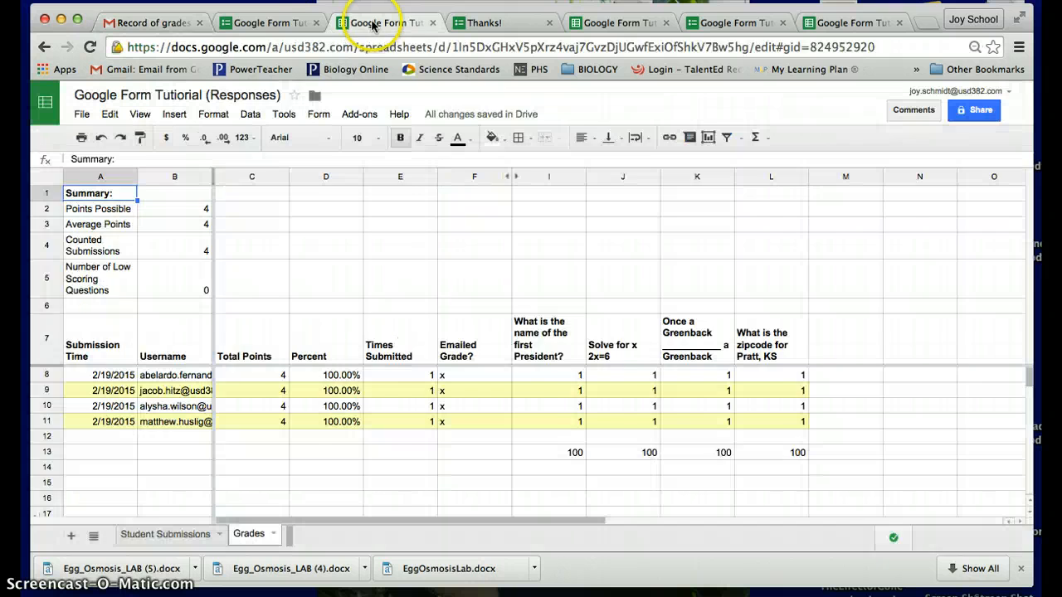
{"action": "left_click", "coordinate": [292, 25]}
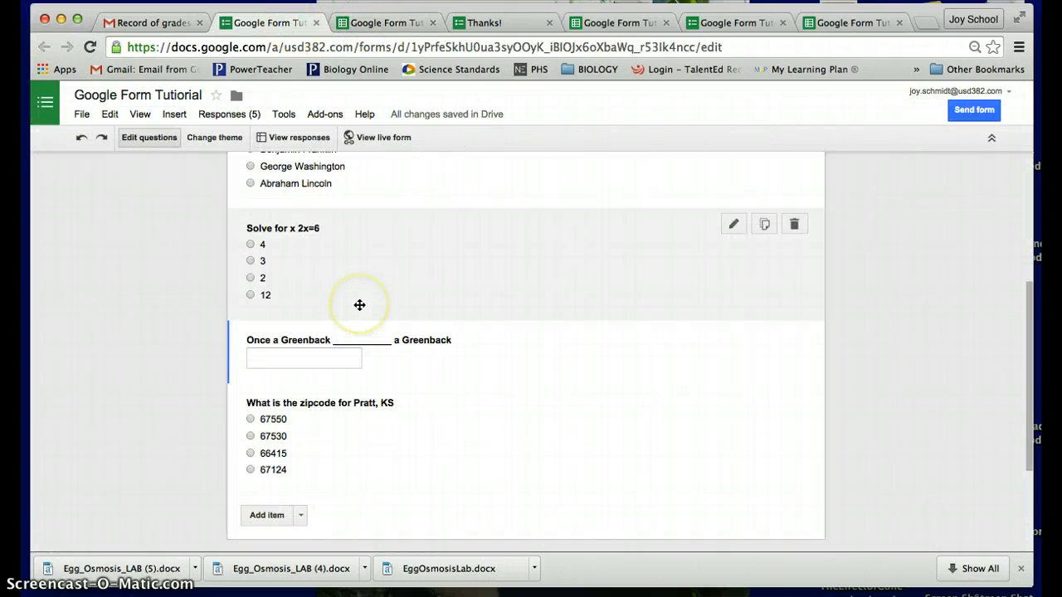
{"action": "scroll", "coordinate": [358, 303], "scroll_direction": "up", "scroll_amount": 3}
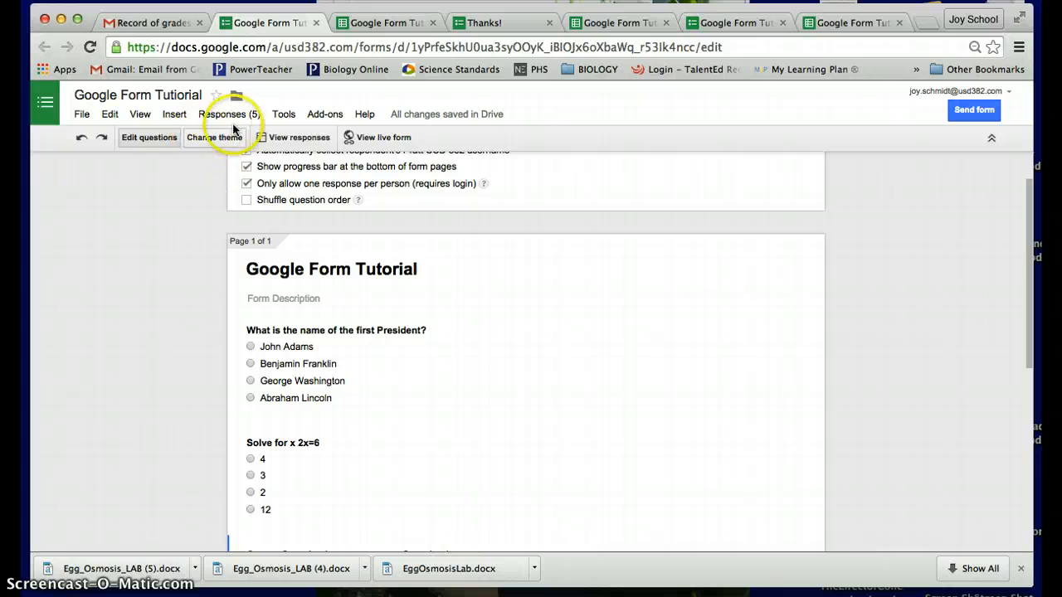
{"action": "left_click", "coordinate": [281, 114]}
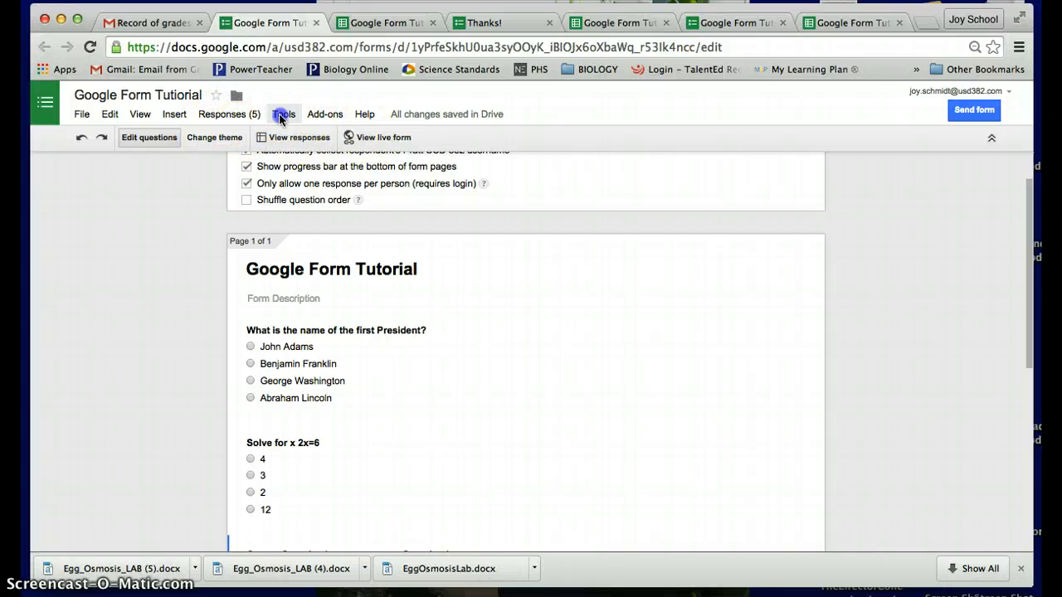
{"action": "left_click", "coordinate": [224, 116]}
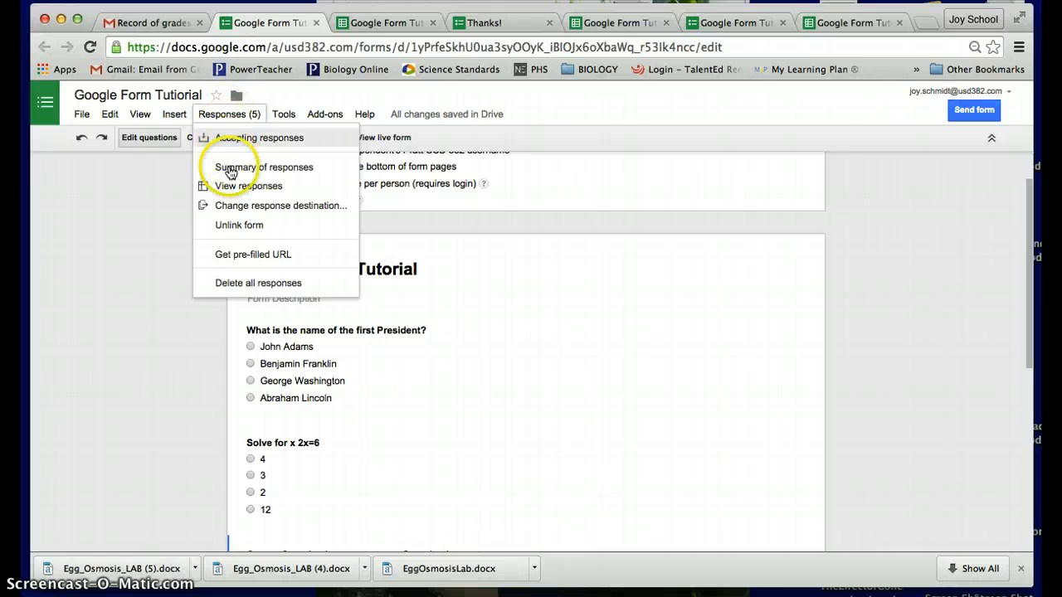
{"action": "left_click", "coordinate": [230, 171]}
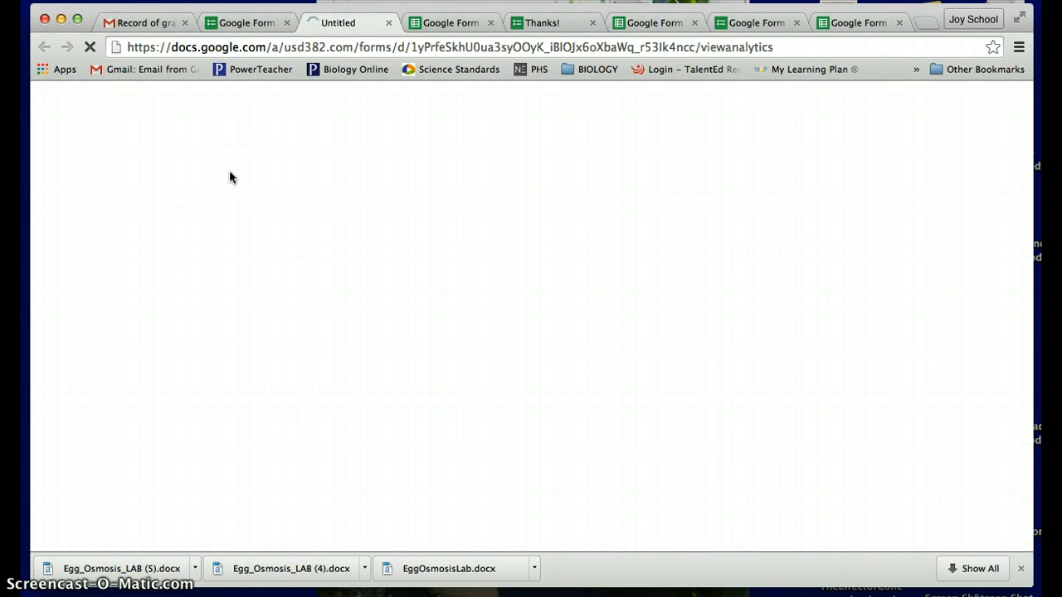
{"action": "left_click", "coordinate": [314, 309]}
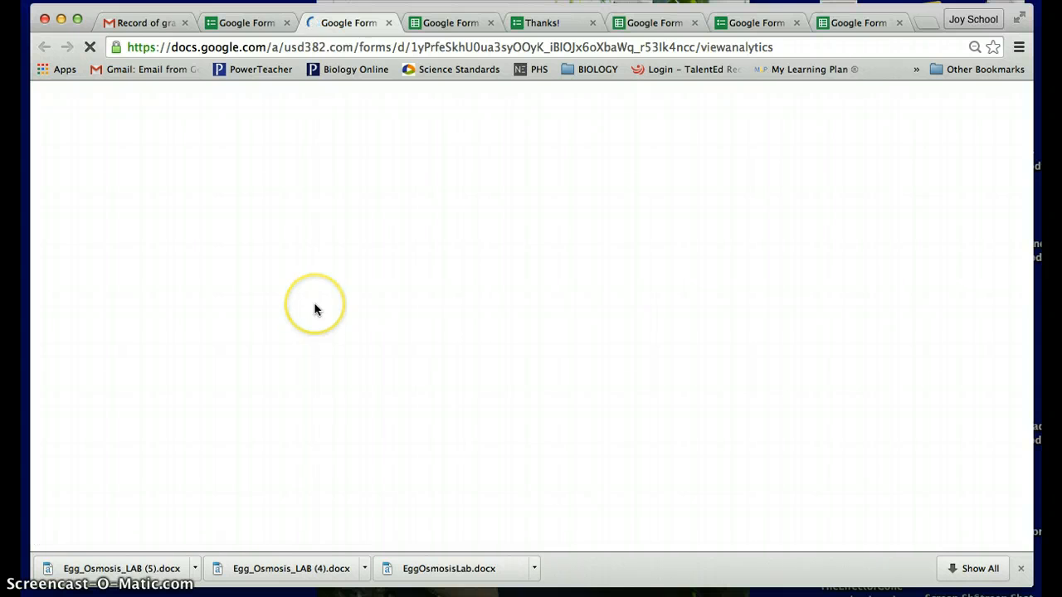
Examine the answer charts for each quiz question and the graph of daily responses in the summary.
{"action": "scroll", "coordinate": [312, 310], "scroll_direction": "down", "scroll_amount": 2}
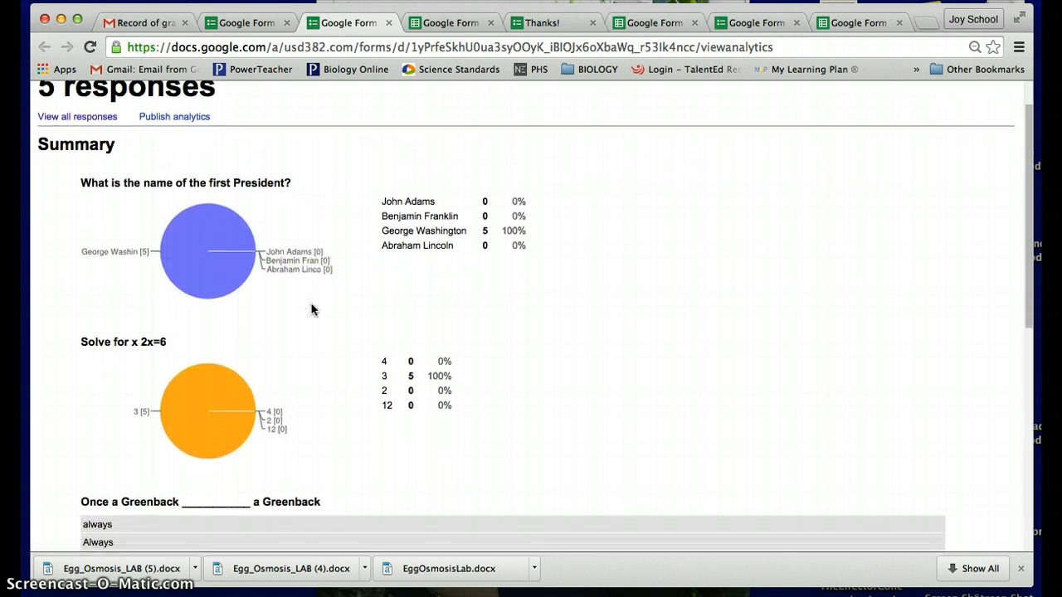
{"action": "scroll", "coordinate": [312, 309], "scroll_direction": "down", "scroll_amount": 1}
{"action": "left_click", "coordinate": [196, 197]}
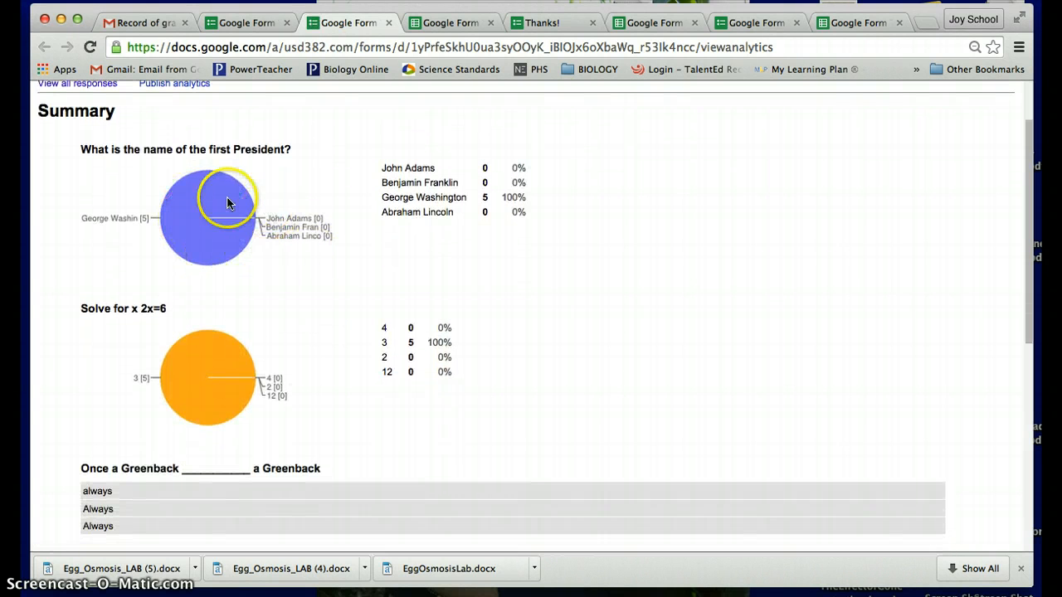
{"action": "left_click", "coordinate": [224, 259]}
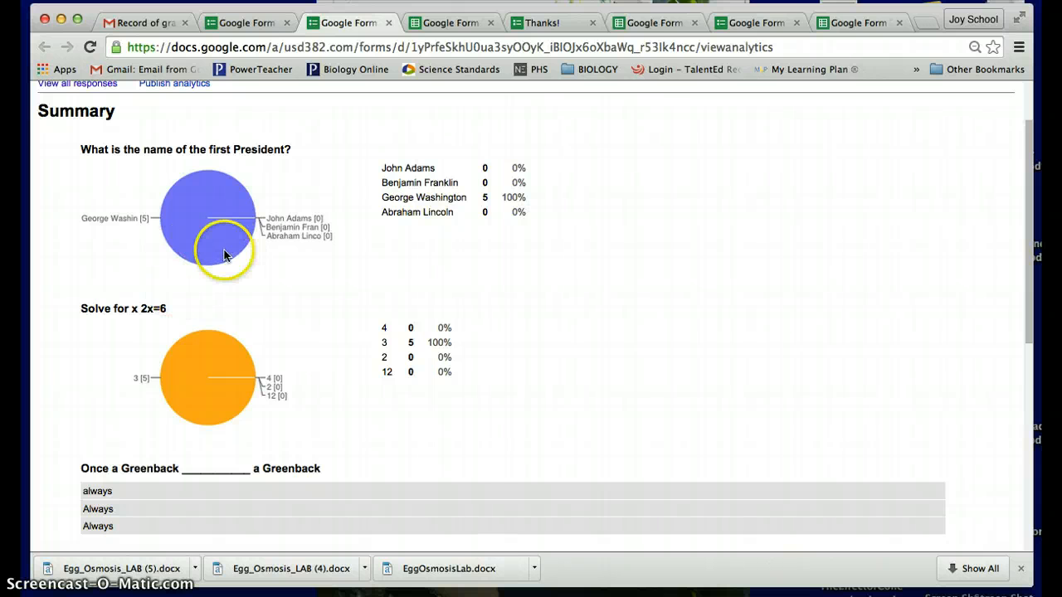
{"action": "scroll", "coordinate": [224, 253], "scroll_direction": "down", "scroll_amount": 6}
{"action": "scroll", "coordinate": [224, 254], "scroll_direction": "down", "scroll_amount": 5}
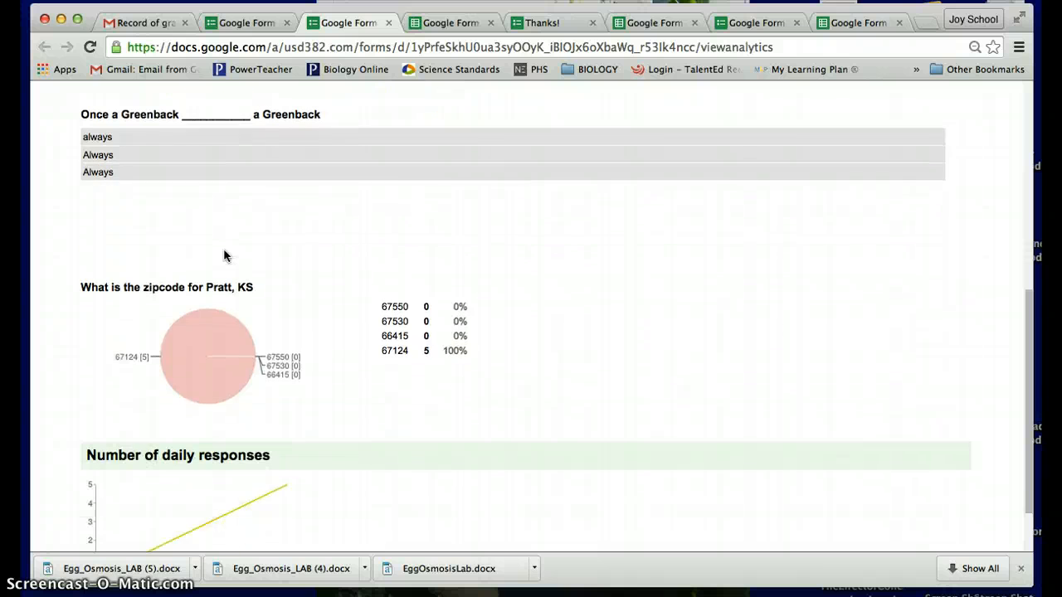
{"action": "left_click", "coordinate": [81, 465]}
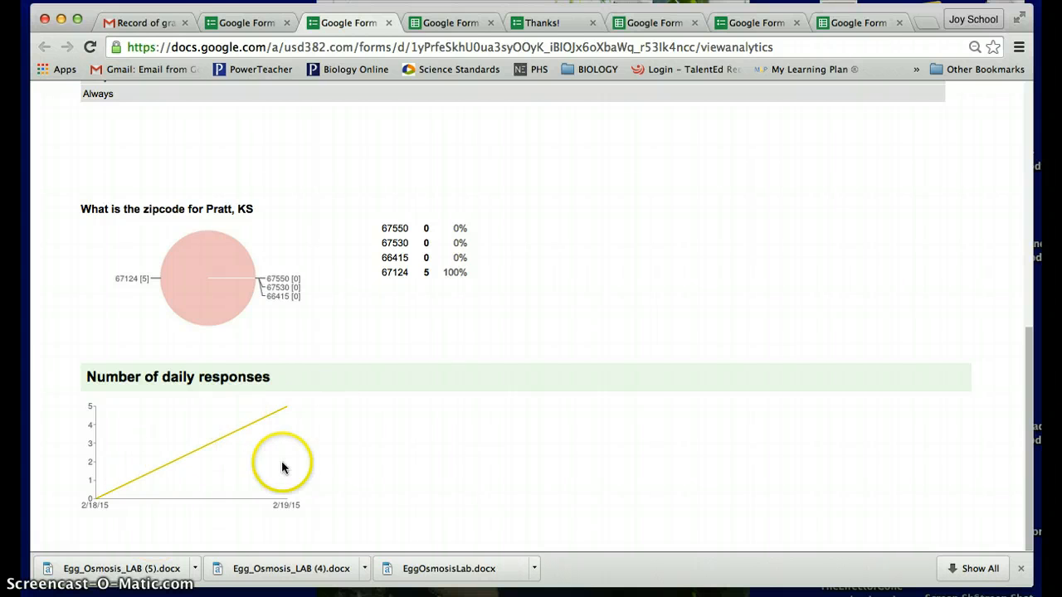
{"action": "scroll", "coordinate": [372, 392], "scroll_direction": "up", "scroll_amount": 4}
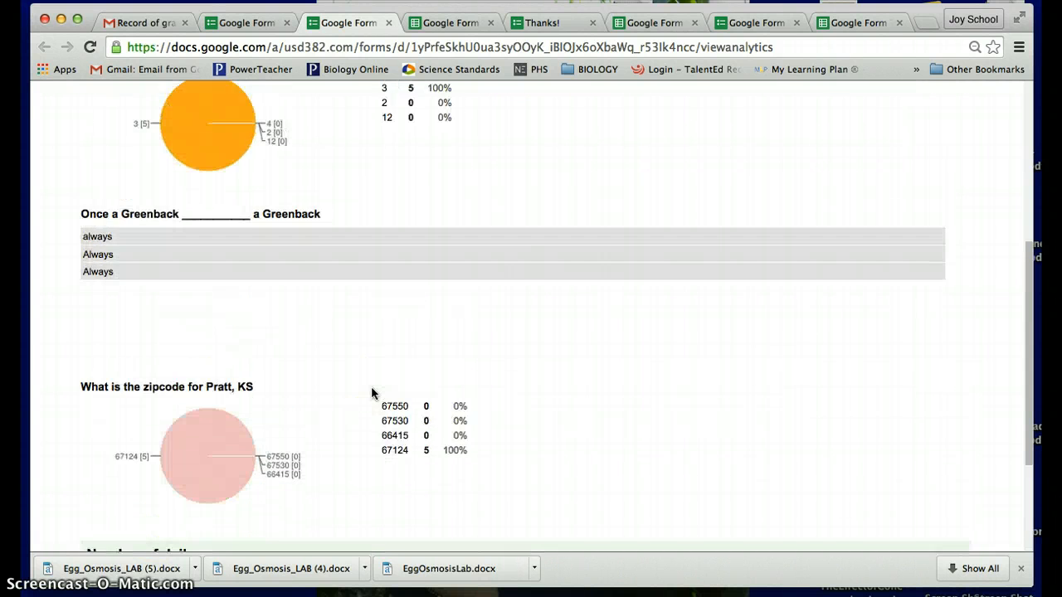
{"action": "scroll", "coordinate": [372, 392], "scroll_direction": "up", "scroll_amount": 6}
Return to the Grades sheet of the response spreadsheet.
{"action": "left_click", "coordinate": [449, 22]}
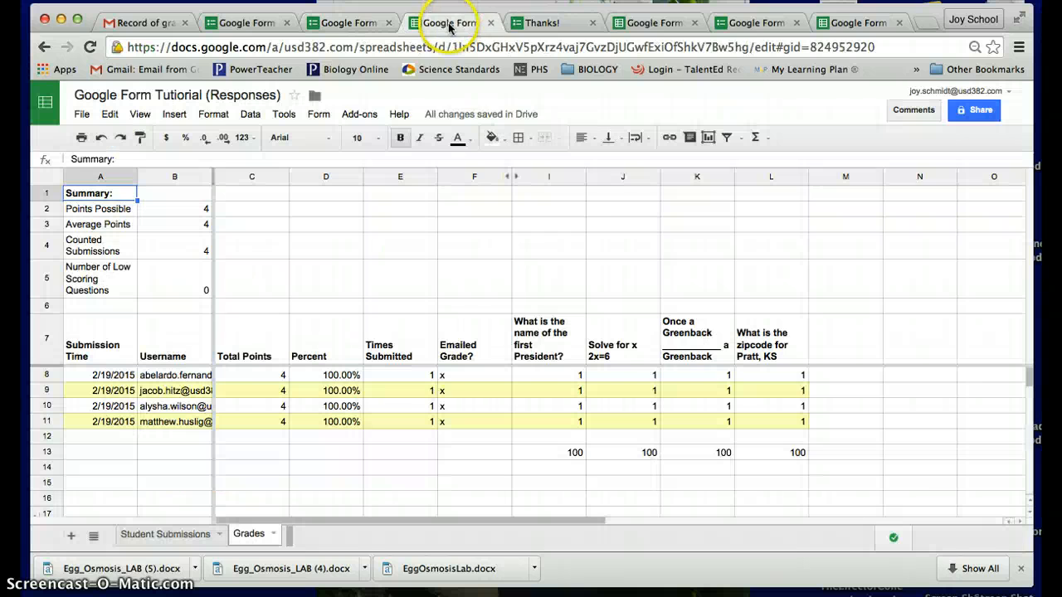
{"action": "left_click", "coordinate": [546, 18]}
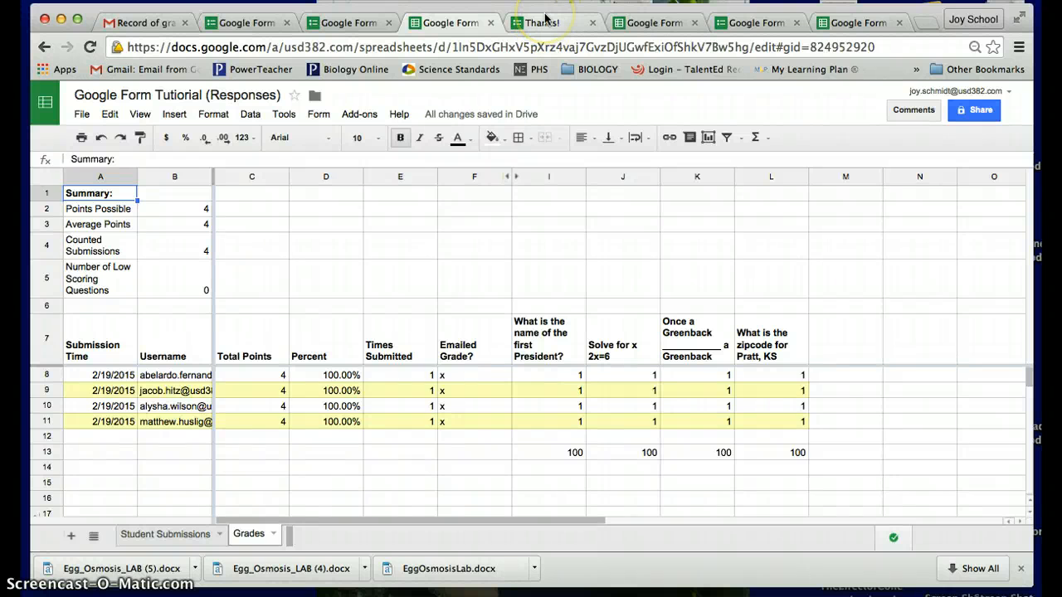